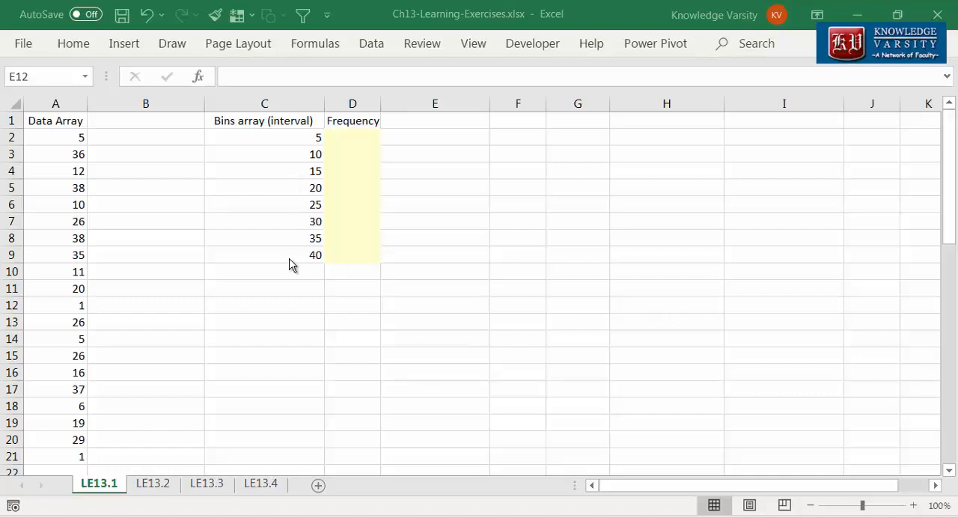
Step: Start a COUNTIFS formula in D2 with the data array A2:A21 as the first criteria range
click(367, 137)
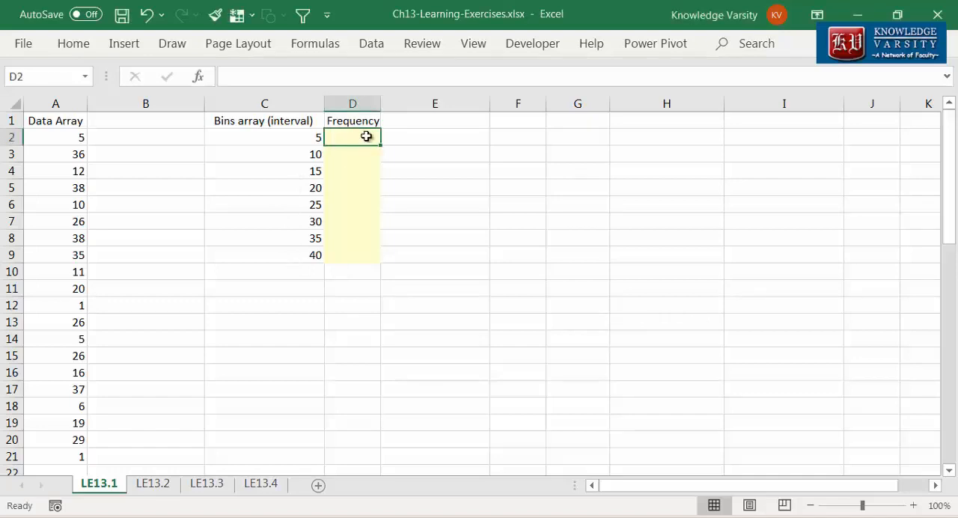
text(=countifs)
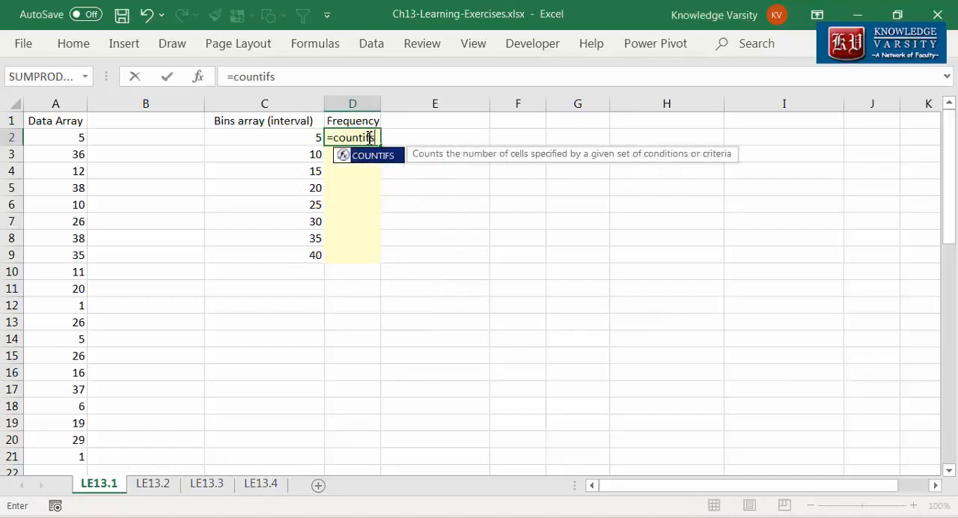
text(()
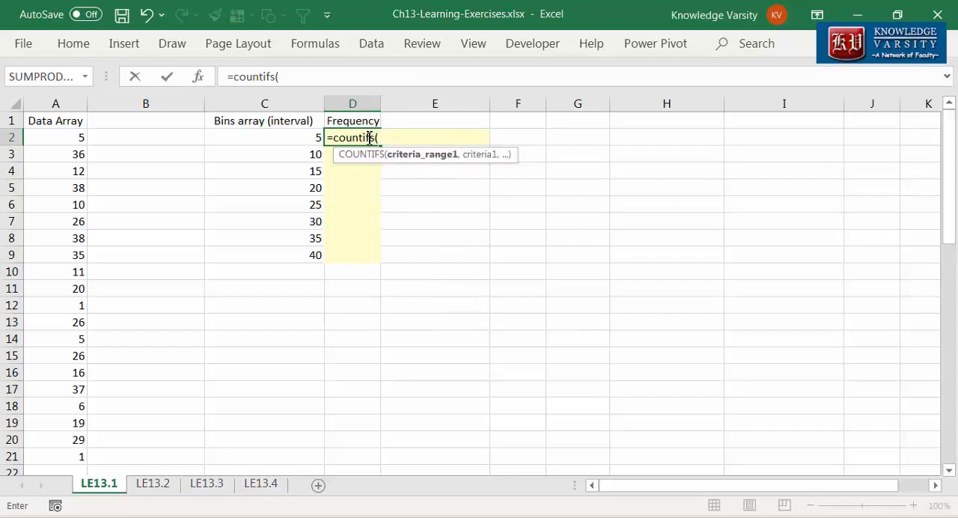
click(199, 78)
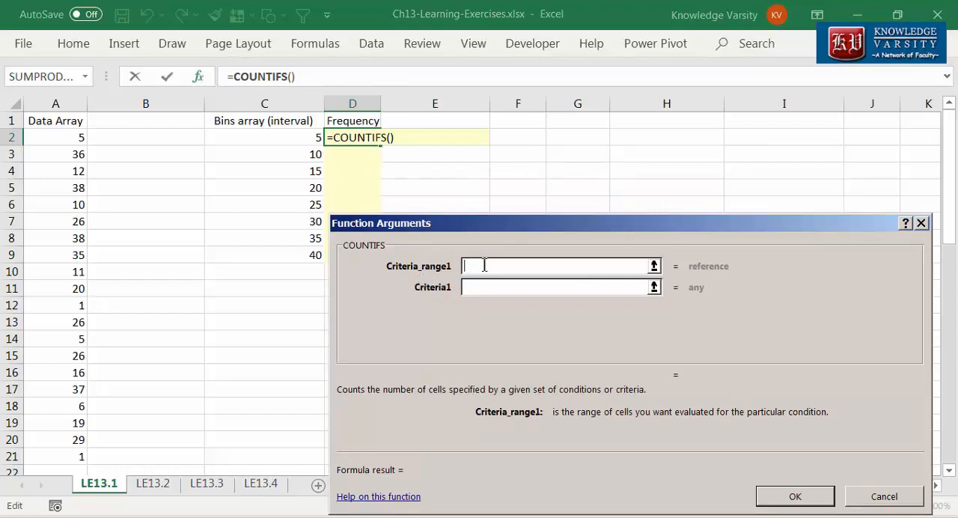
click(67, 138)
drag(66, 138, 41, 459)
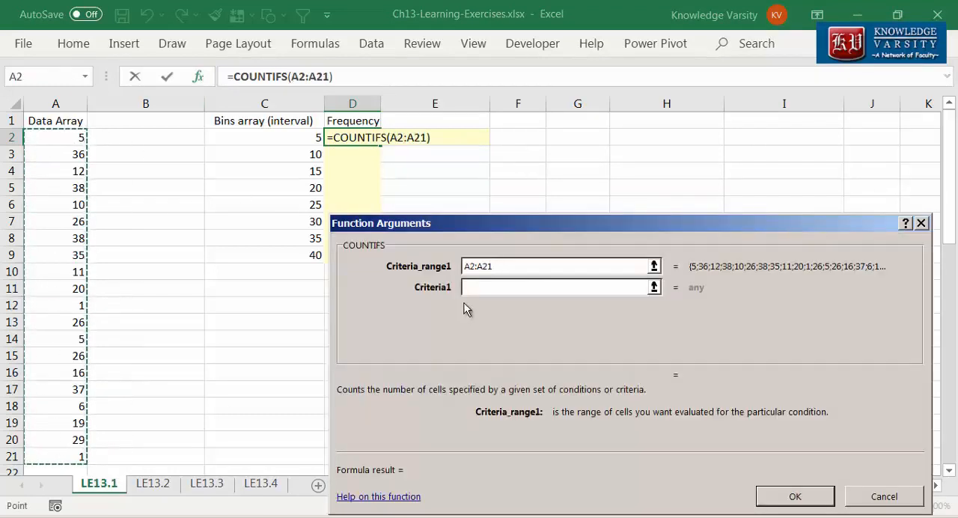
Step: Set the first criterion of the D2 formula to "<="&C2 and complete the formula
click(504, 291)
text(")
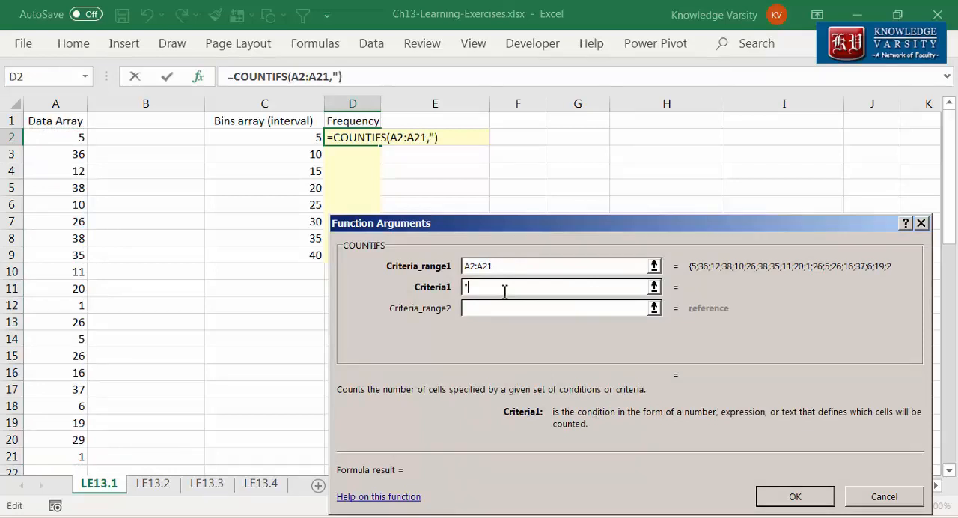
text(<="&)
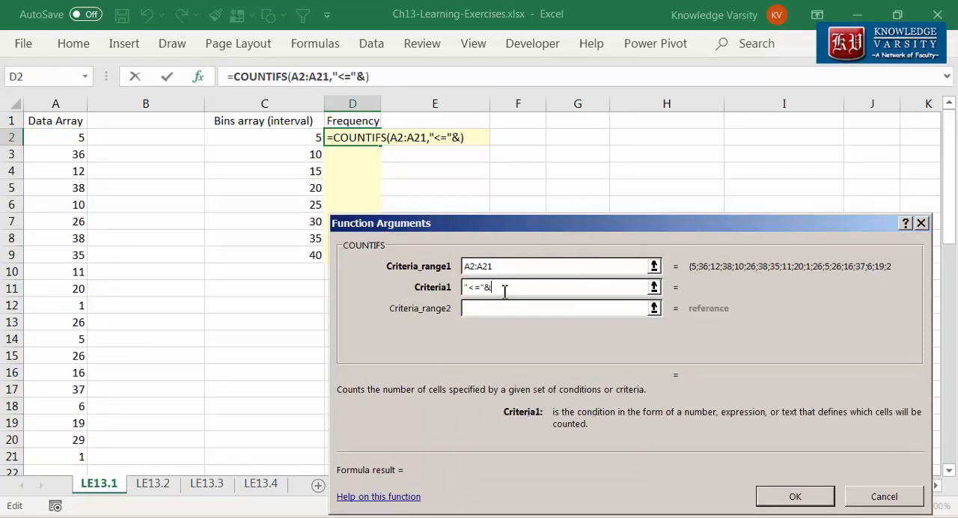
text(C2)
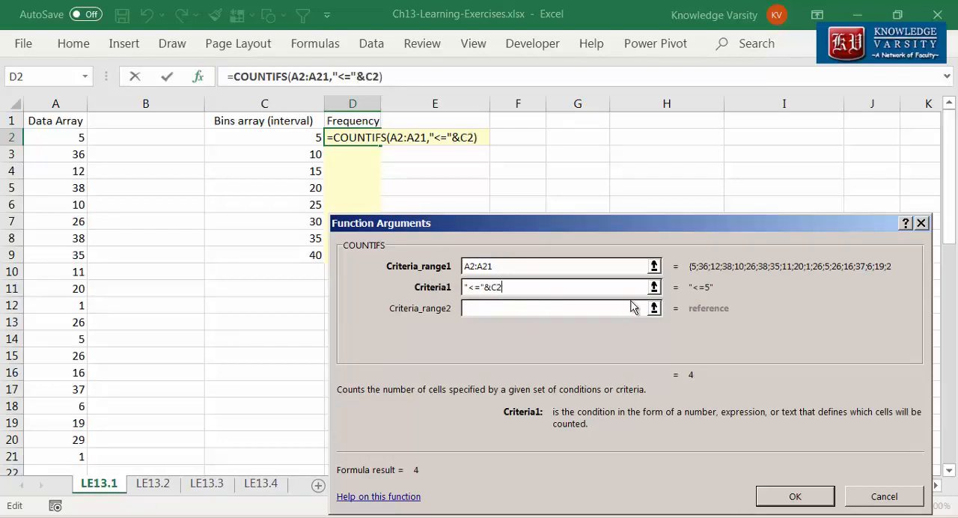
click(792, 497)
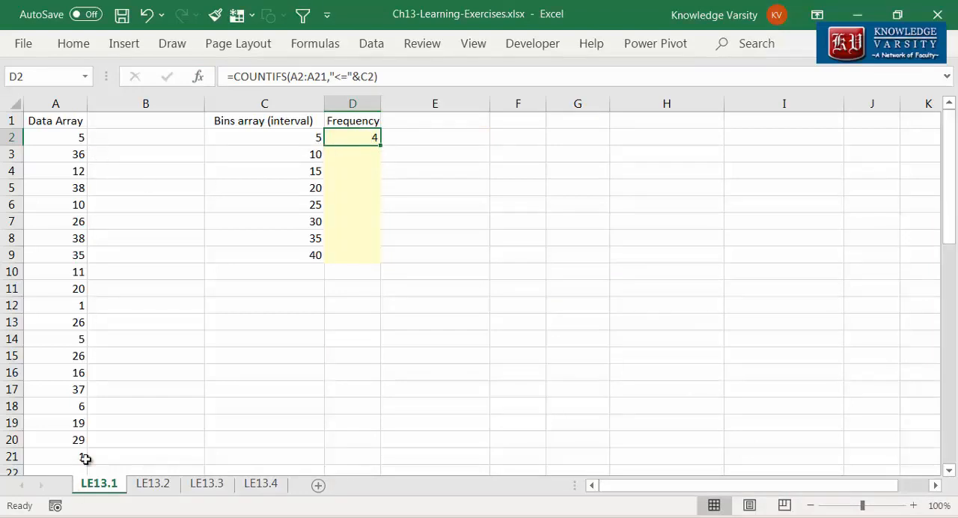
Step: Start a COUNTIFS formula in D3 with the absolute range $A$2:$A$21 as the first criteria range
click(359, 156)
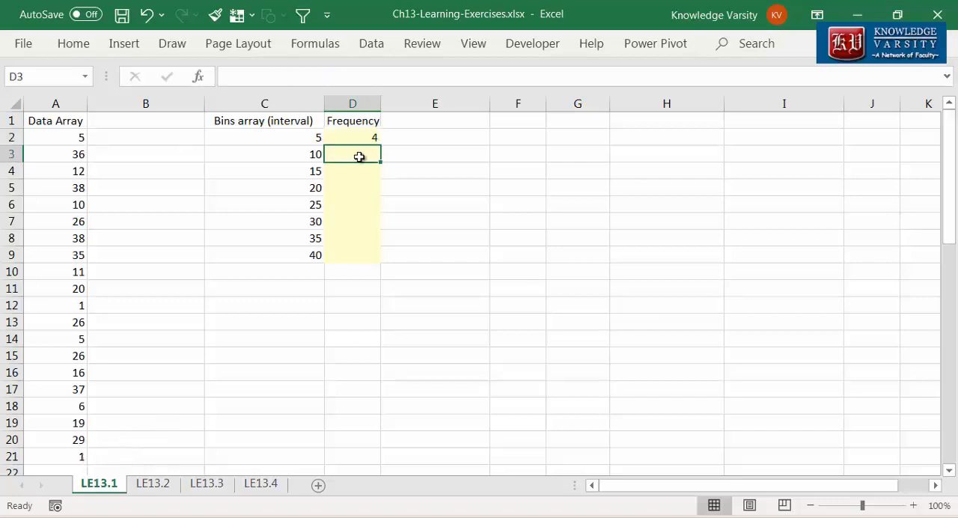
text(=co)
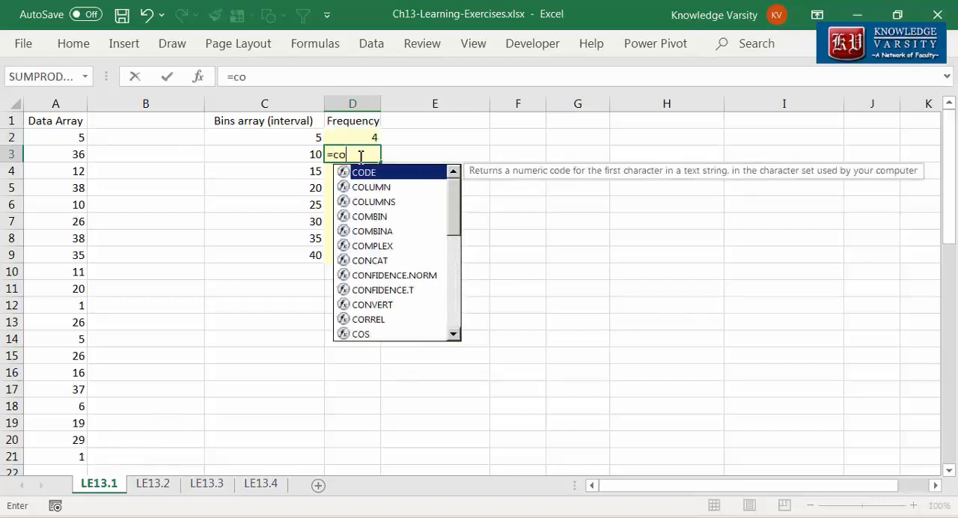
text(untifs()
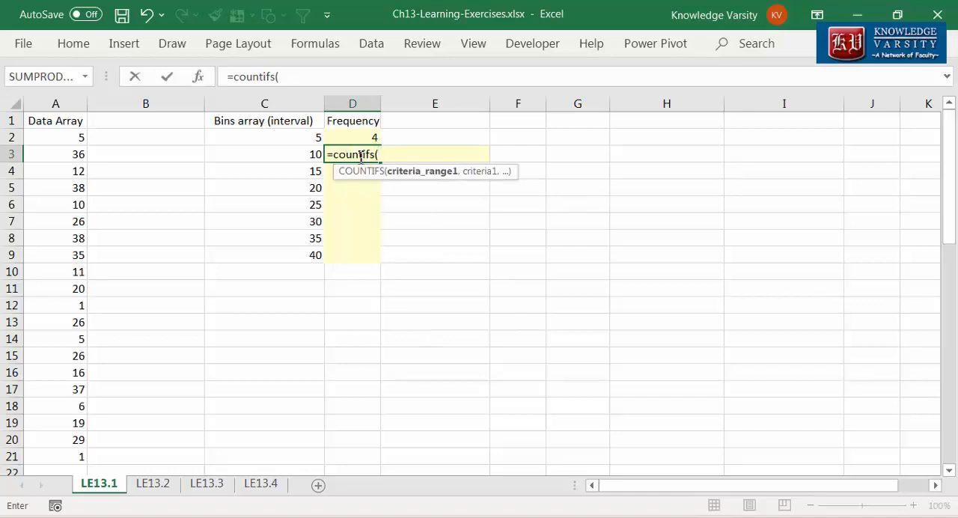
click(198, 77)
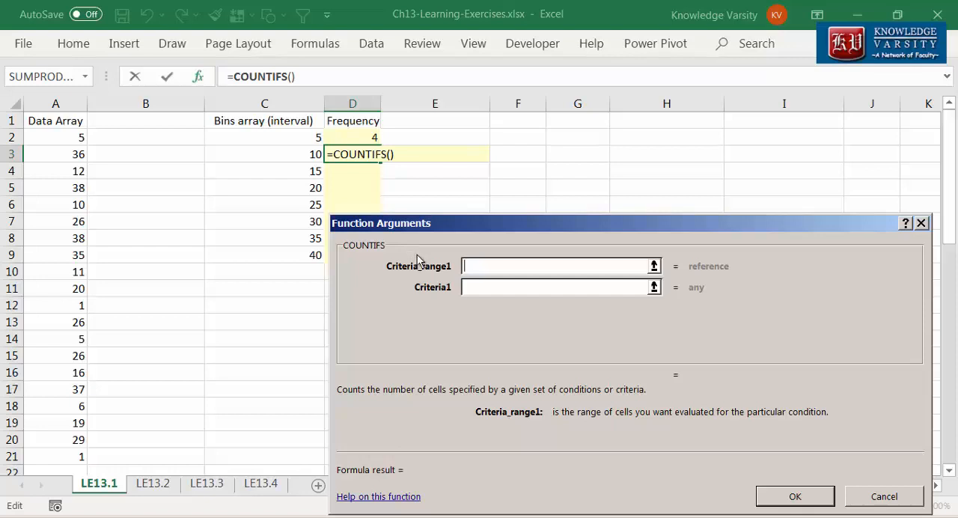
drag(57, 137, 66, 456)
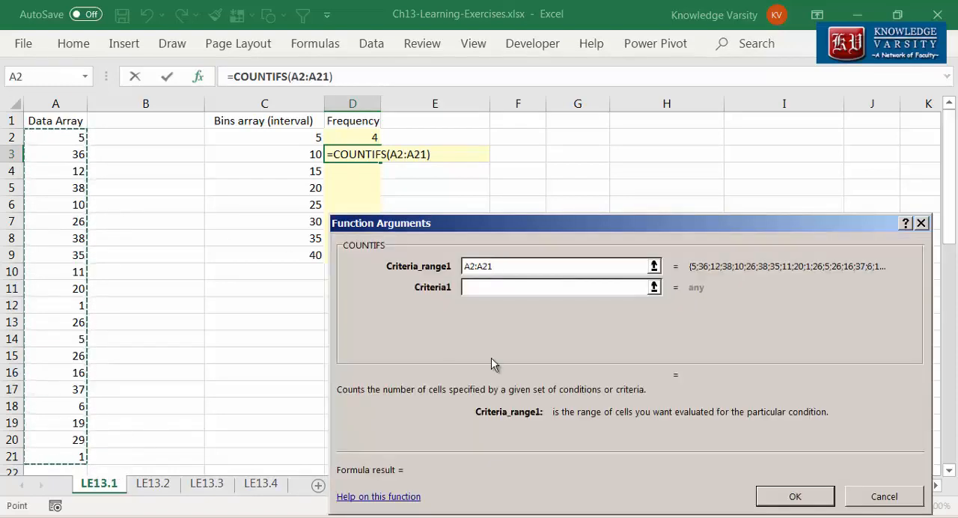
click(473, 266)
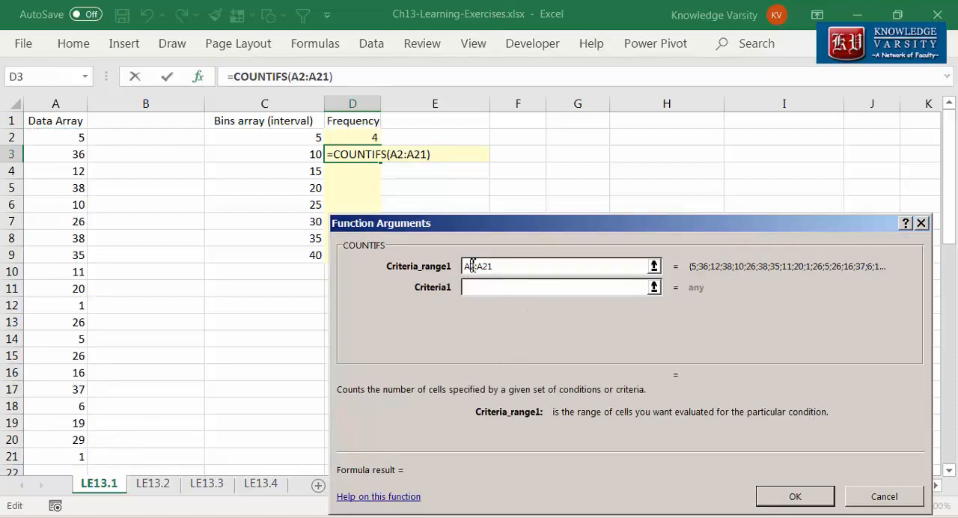
key(F4)
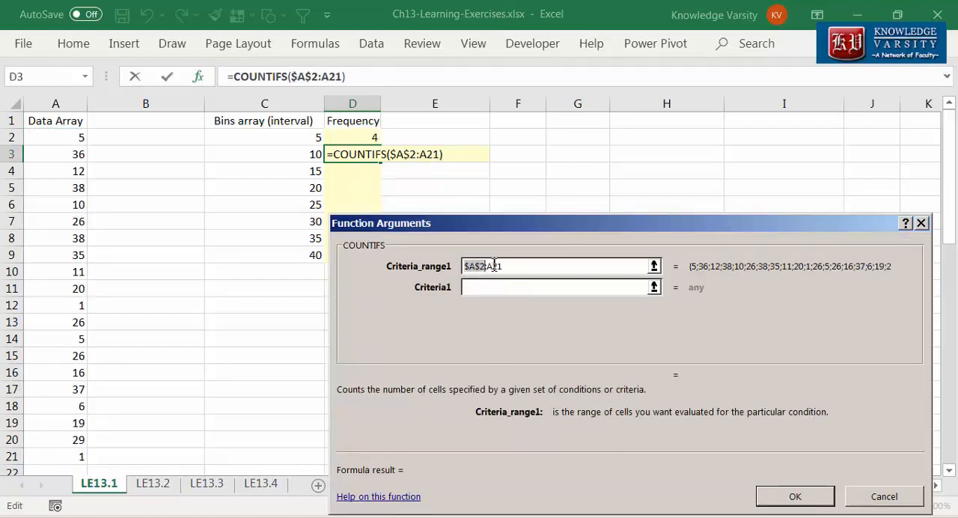
click(494, 265)
key(F4)
Step: Set the first criterion of the D3 formula to "<="&C3
click(509, 288)
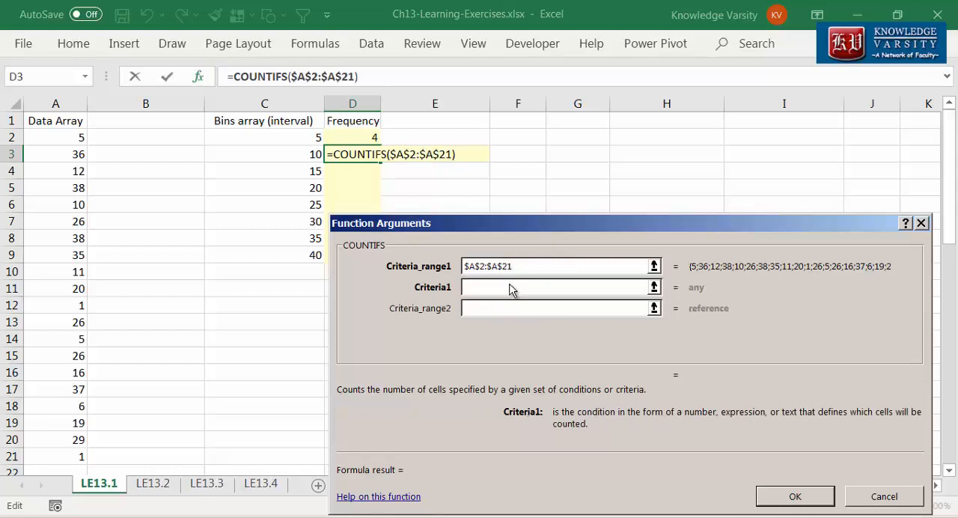
text("<="&)
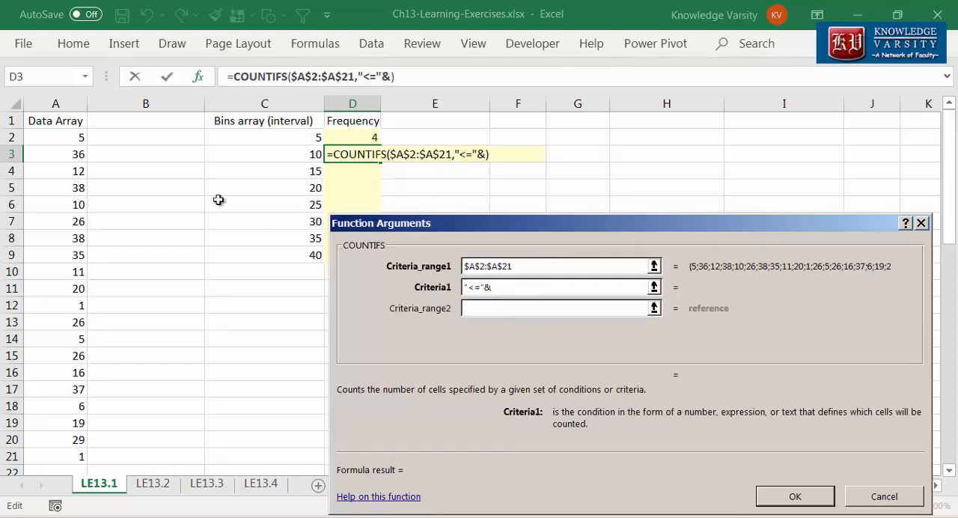
click(283, 155)
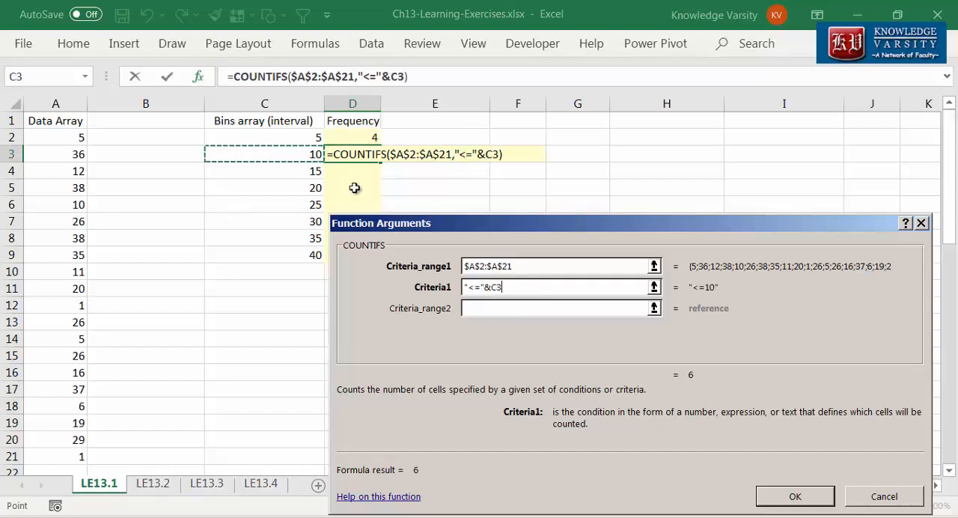
Step: Set the second criteria range of the D3 formula to the absolute range $A$2:$A$21
click(495, 309)
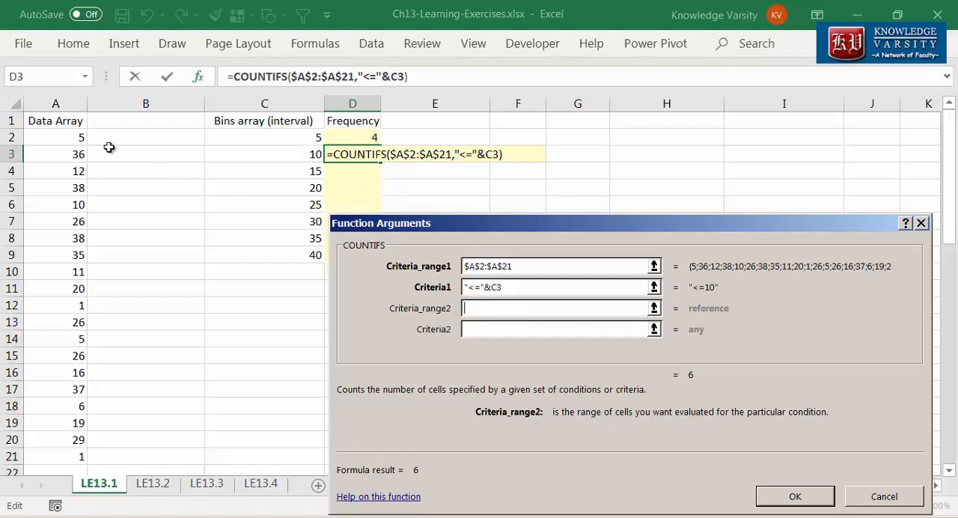
drag(75, 139, 78, 457)
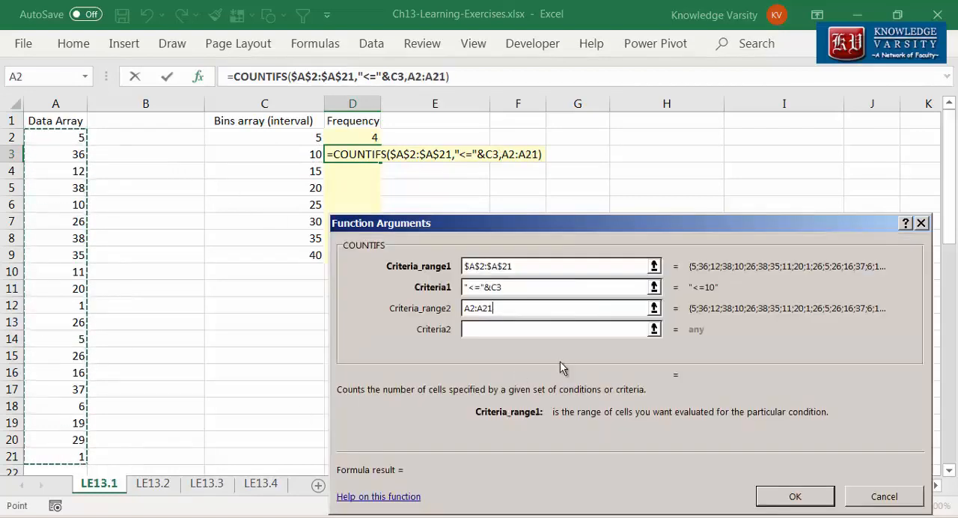
click(476, 308)
key(F4)
click(498, 309)
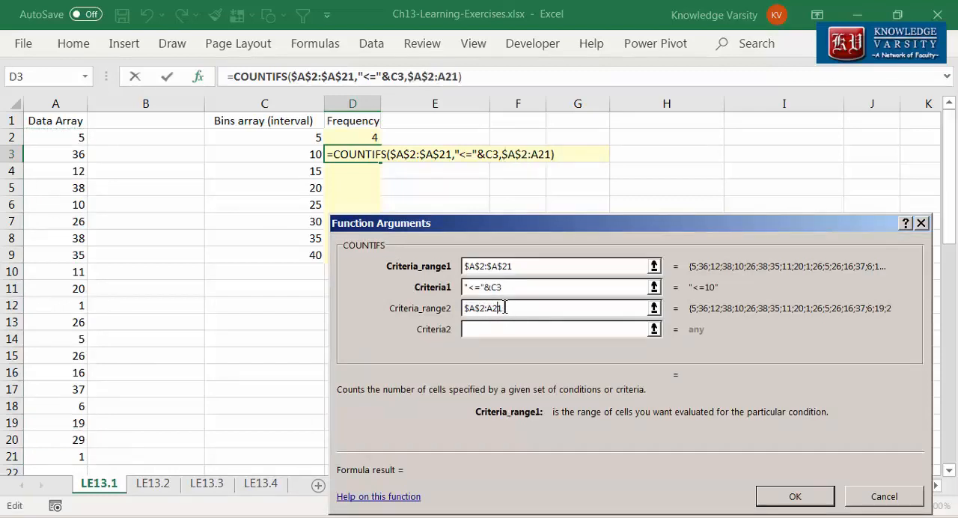
key(F4)
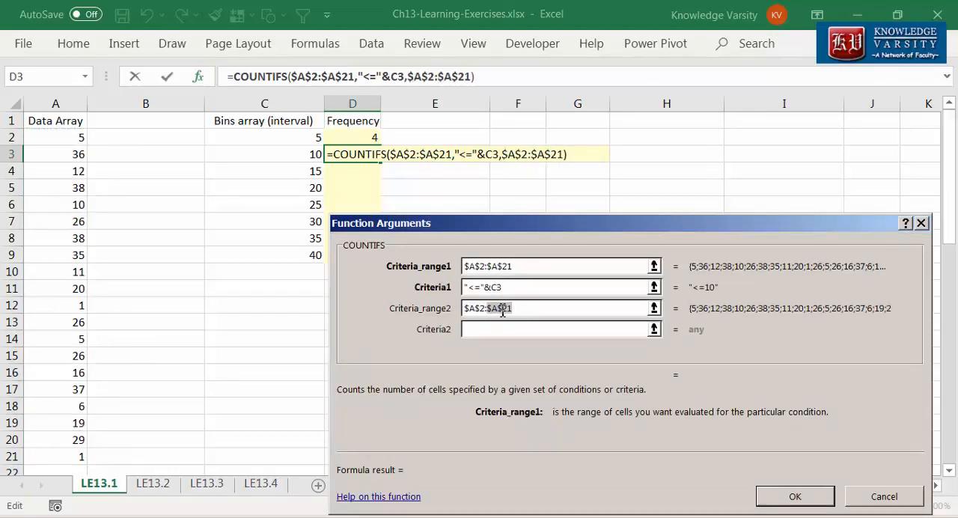
Step: Set the second criterion of the D3 formula to ">"&C2 and complete the formula
click(549, 329)
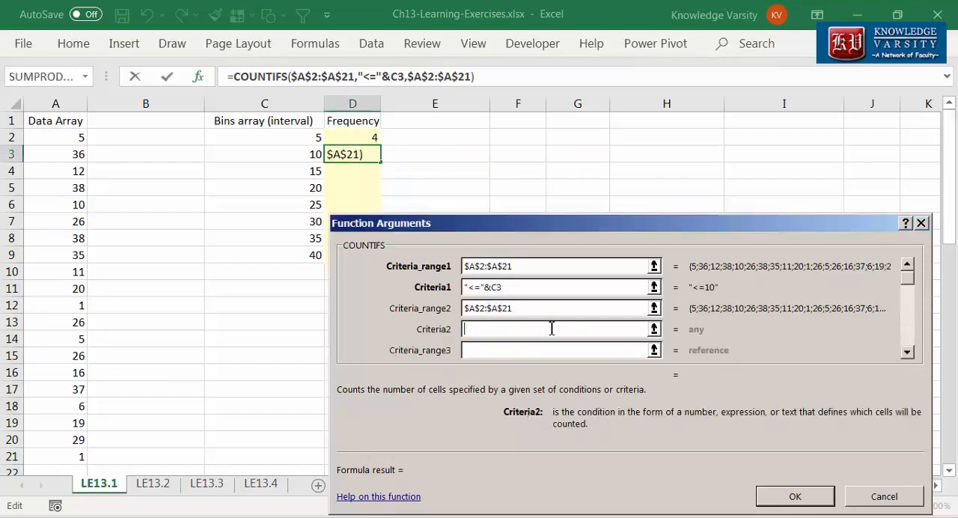
text(">"&)
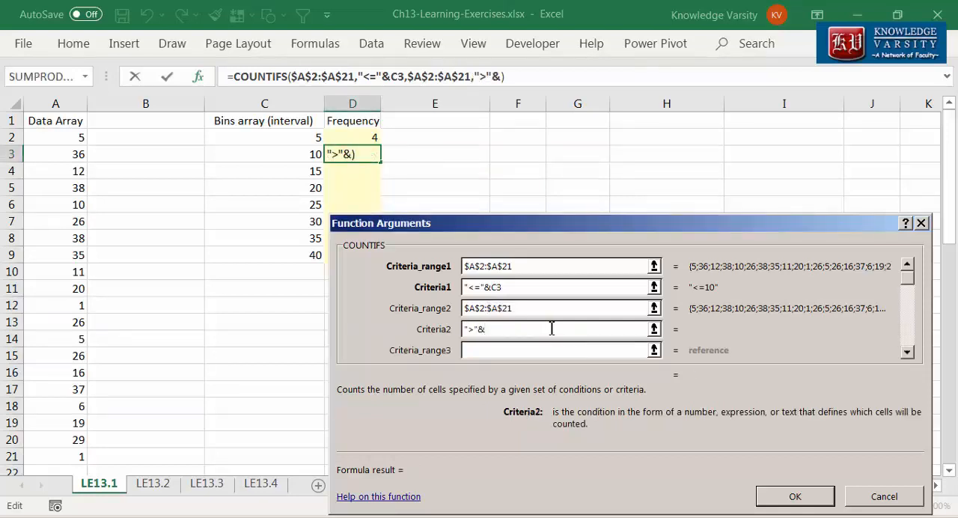
click(285, 137)
click(795, 497)
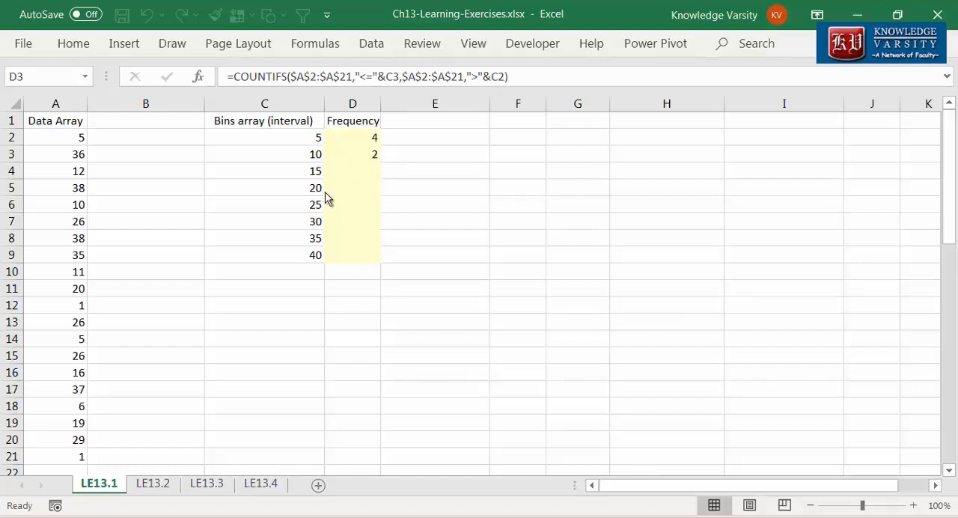
Step: Fill the COUNTIFS formula from D3 down to D9
click(370, 156)
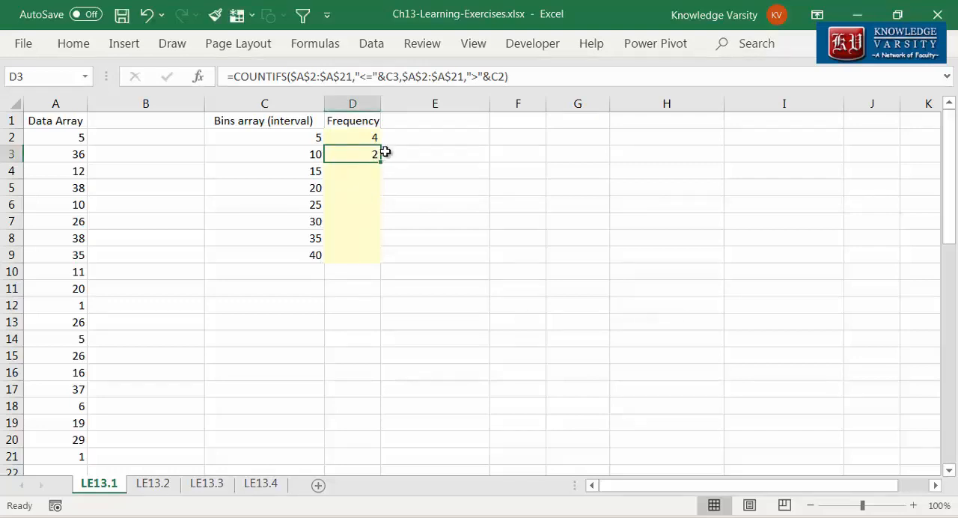
drag(381, 162, 377, 263)
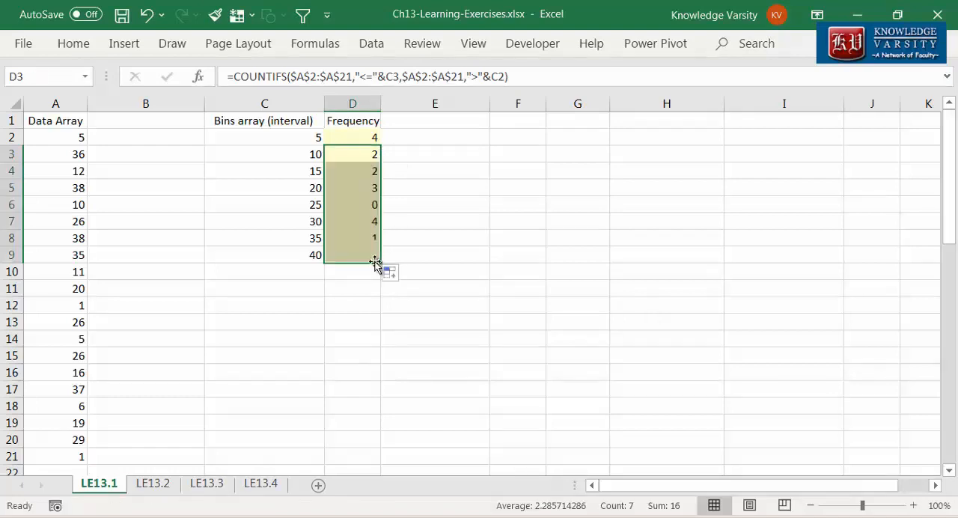
click(410, 245)
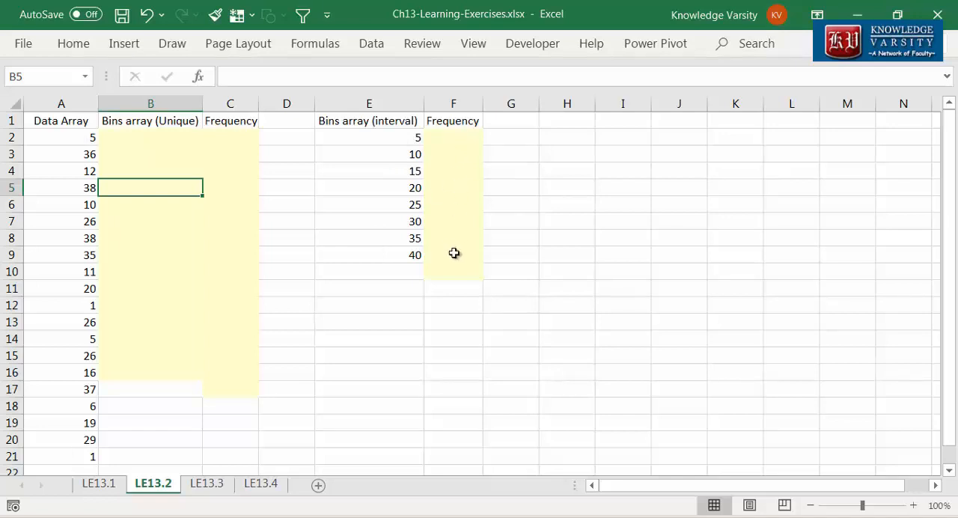
Step: Enter a FREQUENCY formula in F2 on sheet LE13.2 with data array A2:A21 and bins array E2:E9
click(460, 140)
text(=frequency()
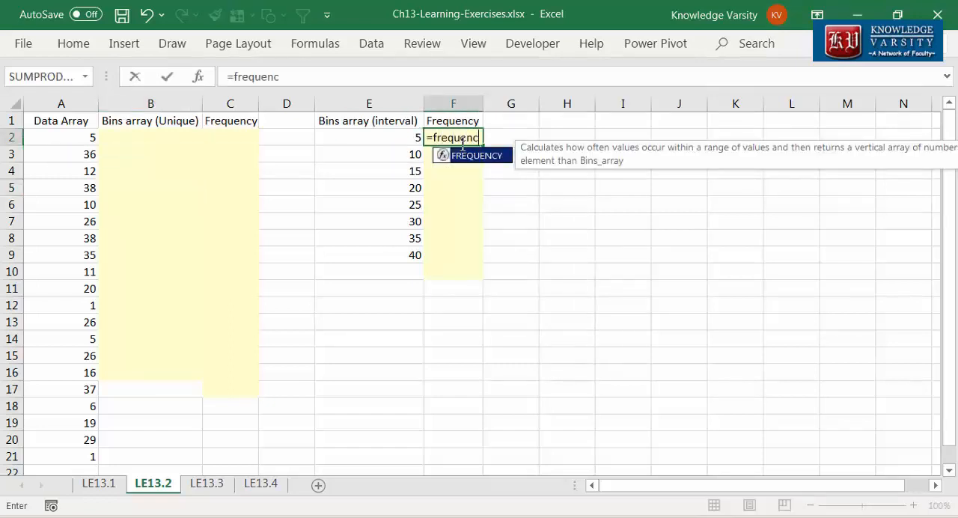
click(201, 76)
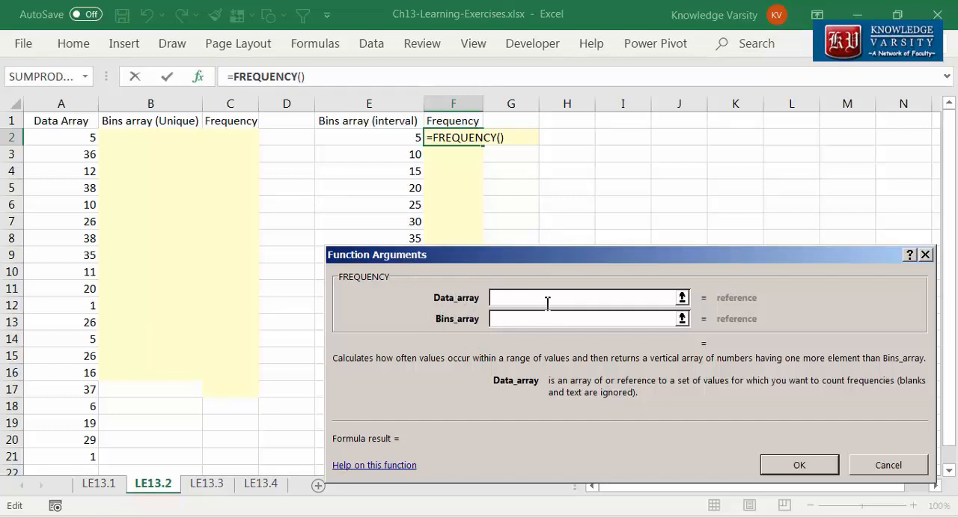
drag(82, 142, 77, 461)
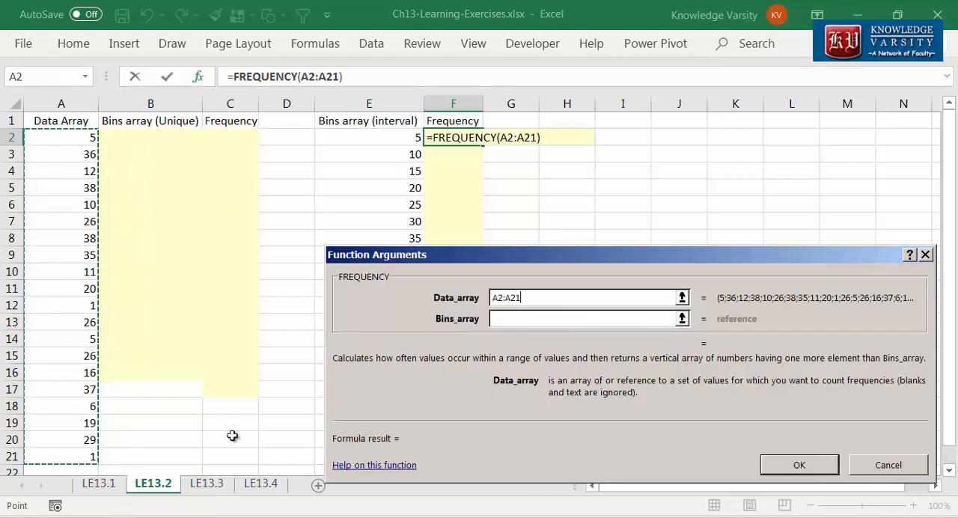
click(515, 319)
drag(405, 140, 384, 268)
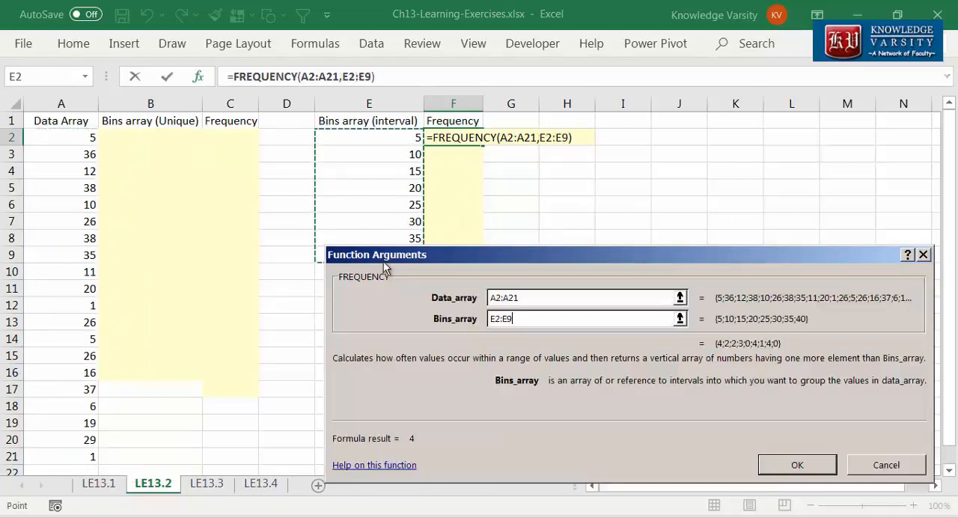
click(794, 465)
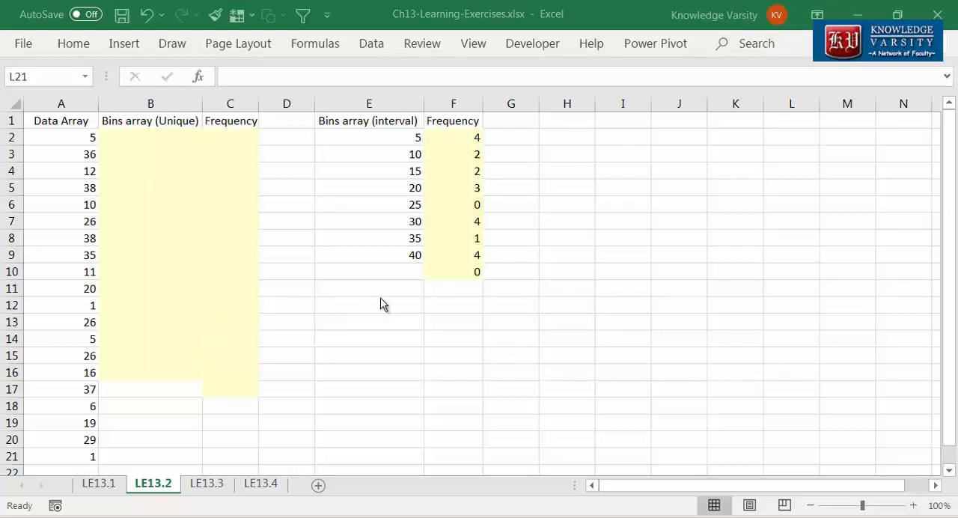
Step: Enter a FREQUENCY array formula across F2:F9 with data array A2:A21 and bins array E2:E9
drag(454, 137, 444, 255)
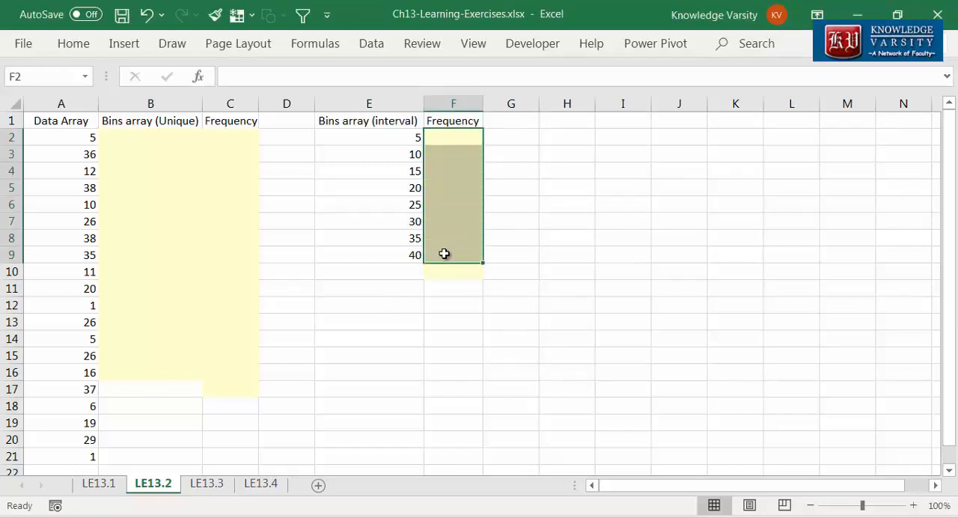
click(340, 78)
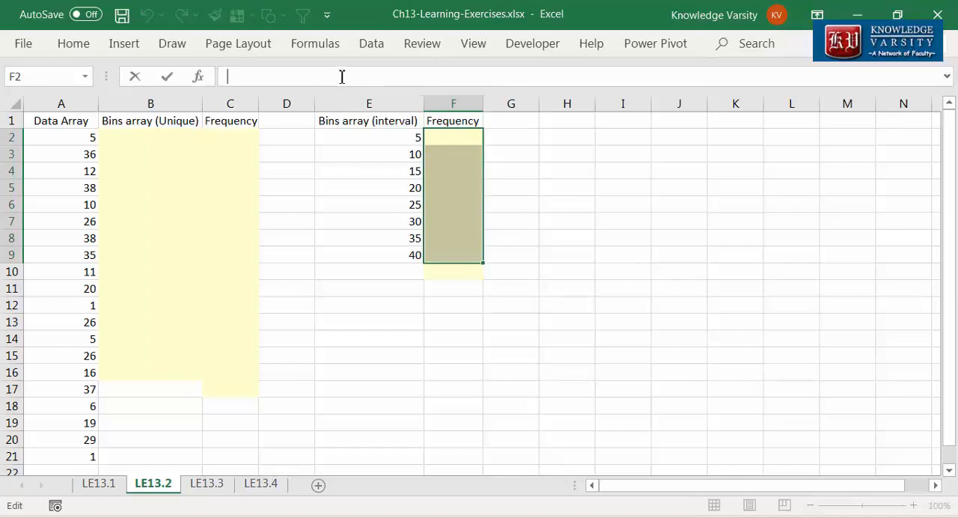
text(=fre)
key(Tab)
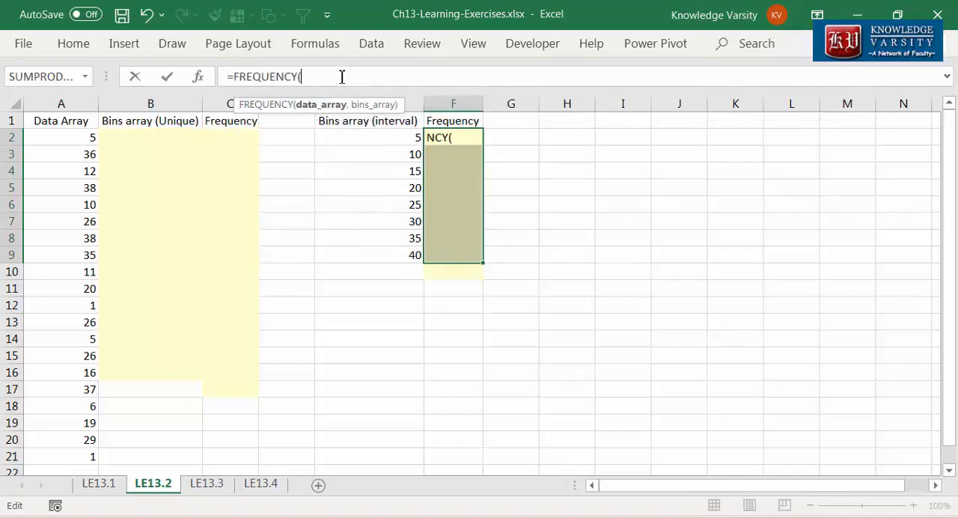
drag(77, 141, 68, 455)
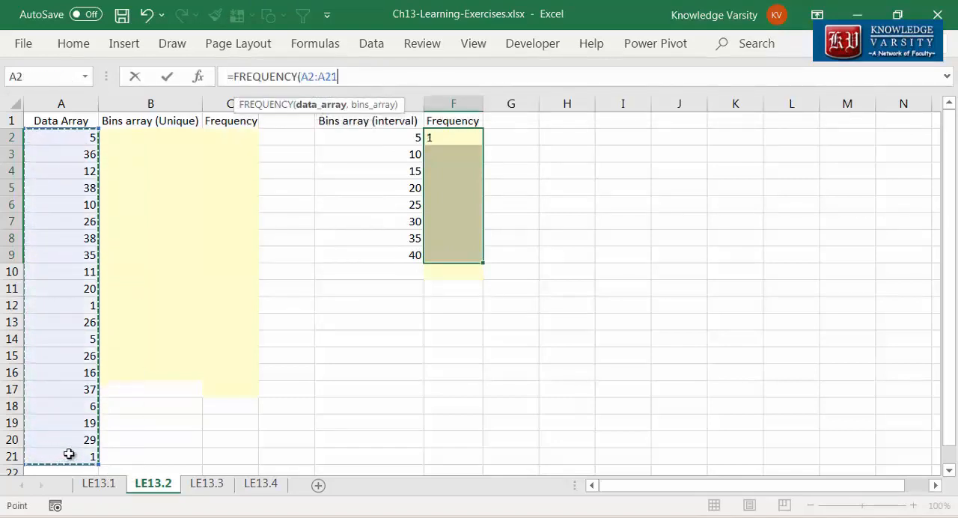
text(,)
drag(382, 141, 377, 251)
text())
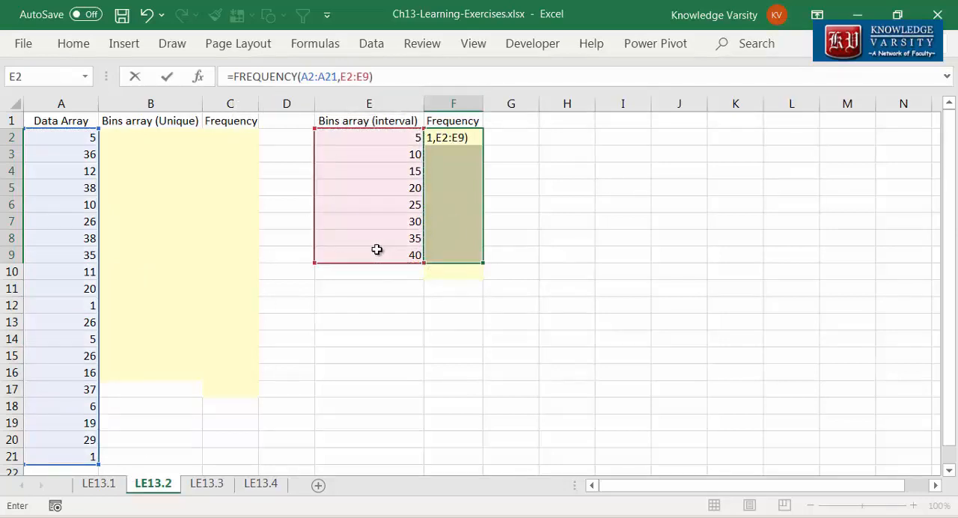
key(ctrl+shift+Return)
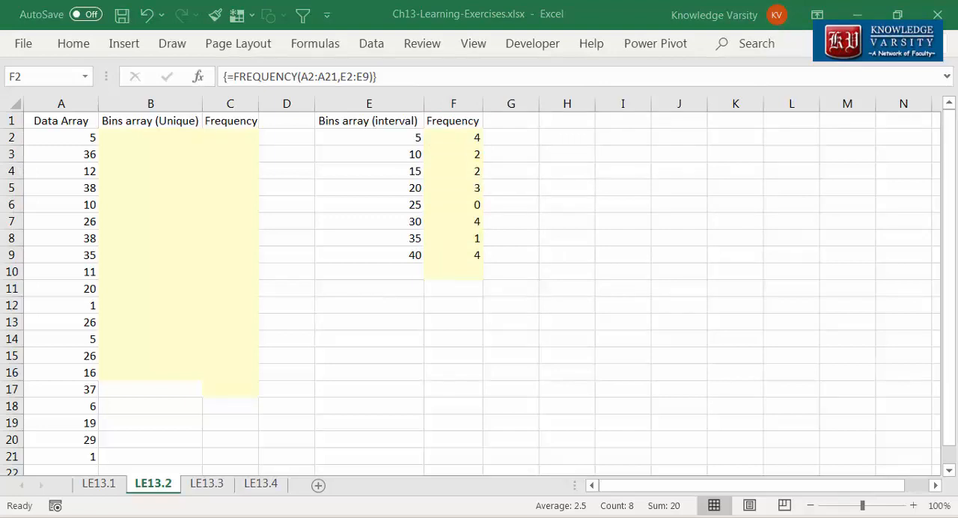
Step: Enter a UNIQUE formula in B2 that extracts the unique values from A2:A21
click(145, 139)
text(=)
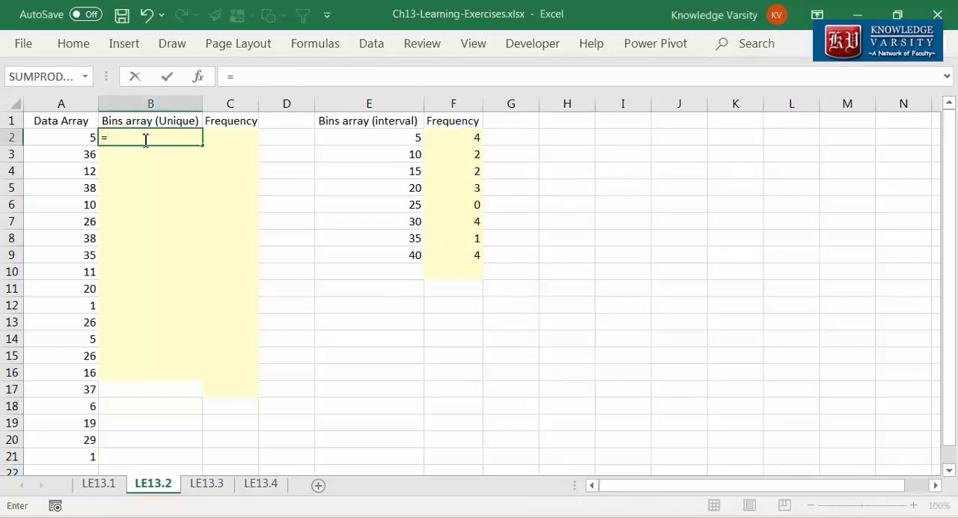
text(unique)
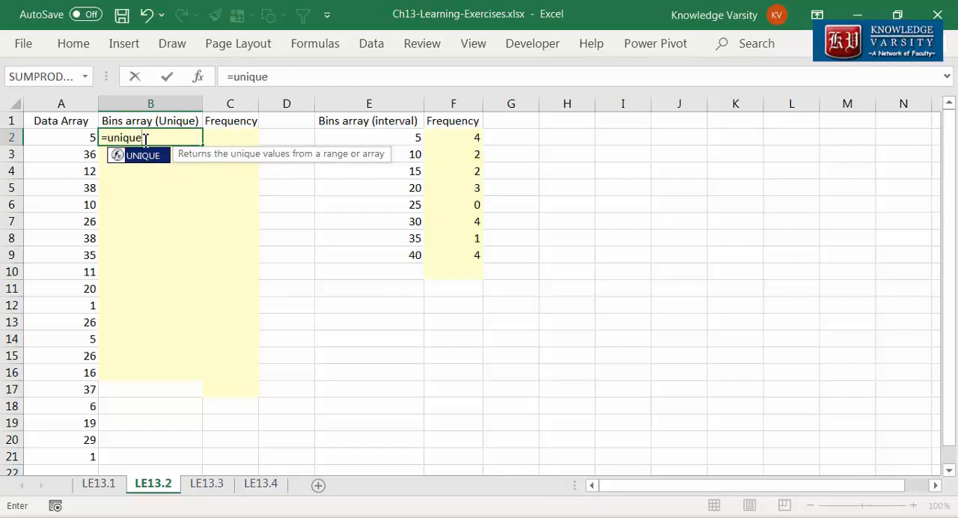
text(()
click(199, 77)
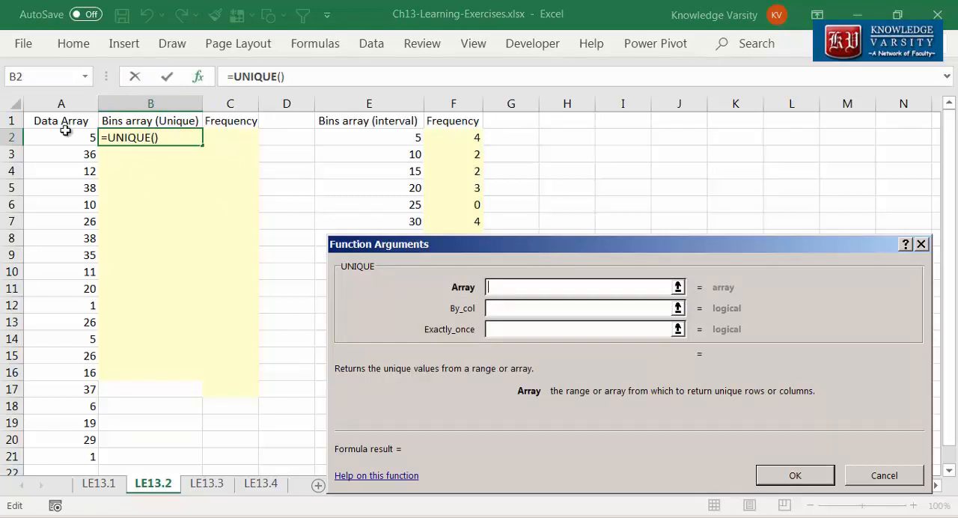
drag(60, 137, 70, 453)
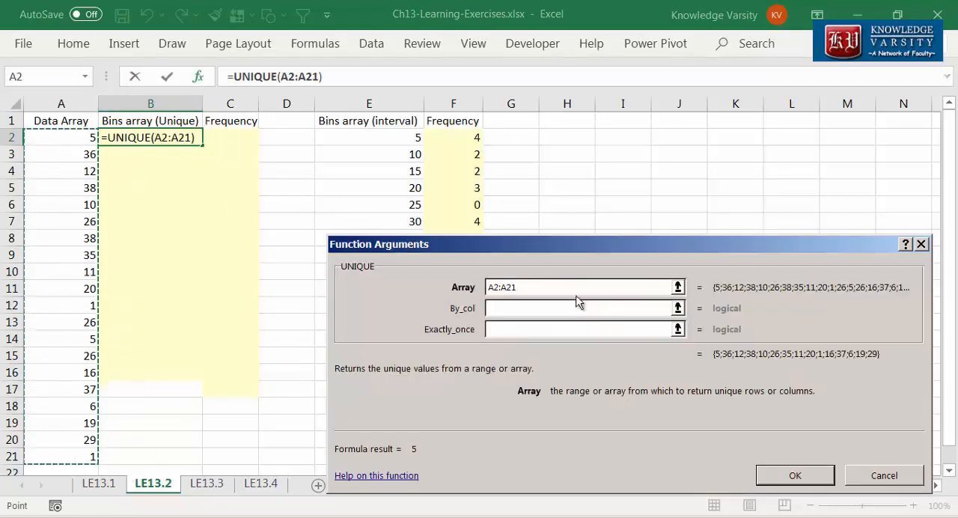
click(797, 473)
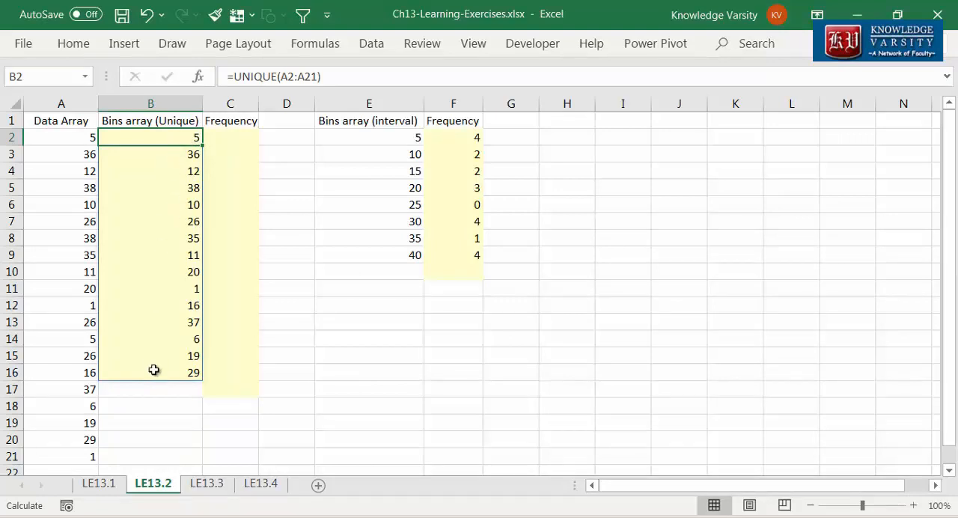
Step: Enter a FREQUENCY formula in C2 with data array A2:A21 and bins array B2:B16
click(244, 138)
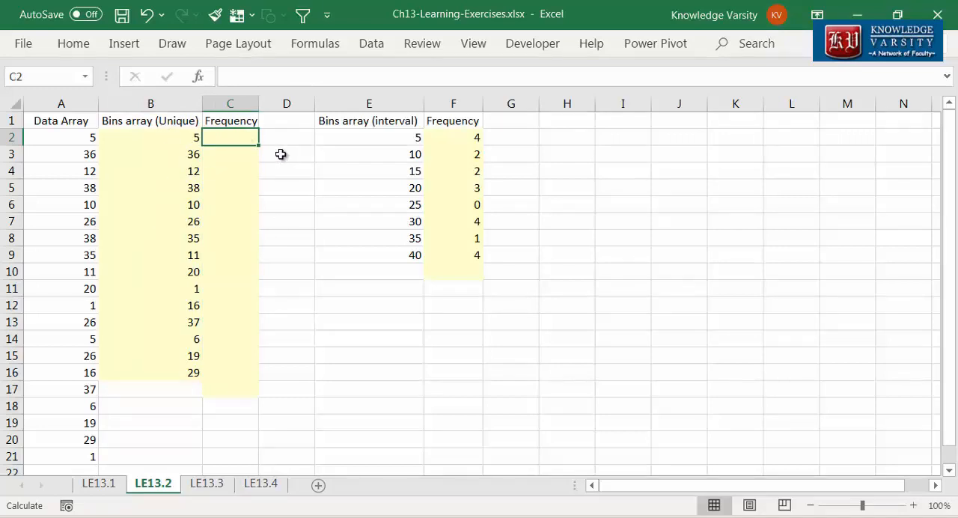
text(=fre)
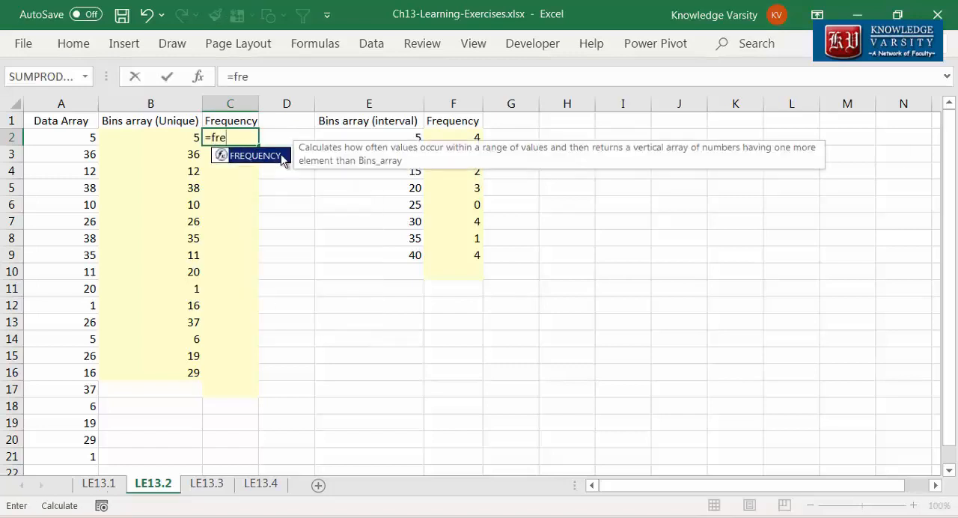
text(quency()
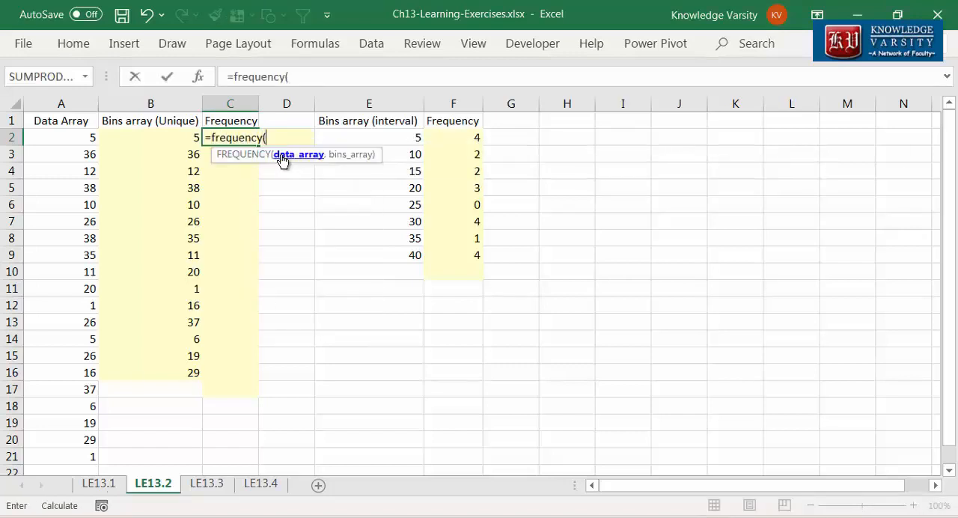
click(198, 77)
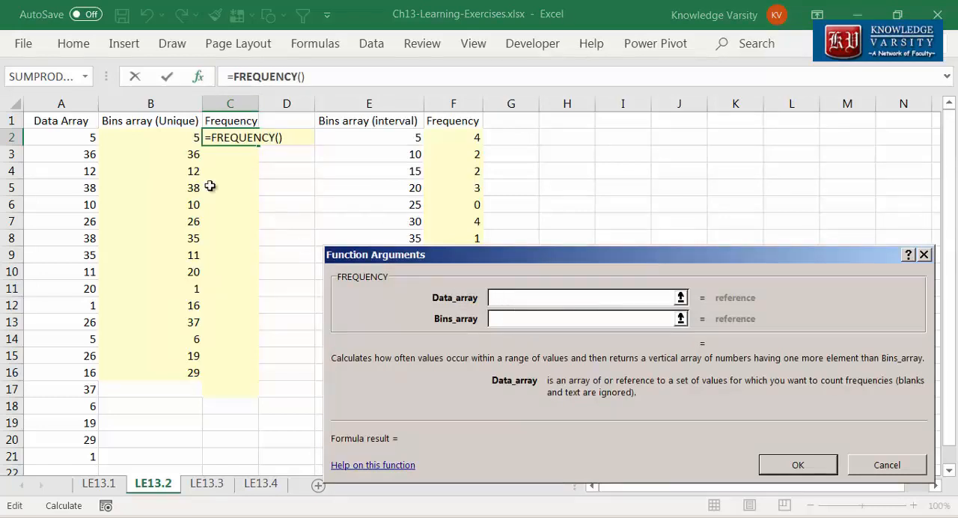
drag(82, 137, 82, 457)
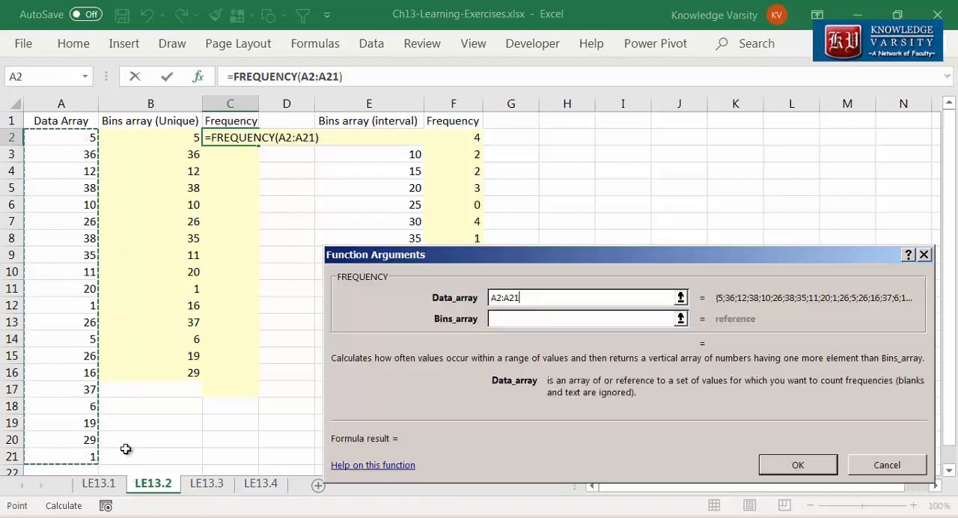
click(562, 326)
drag(180, 138, 181, 372)
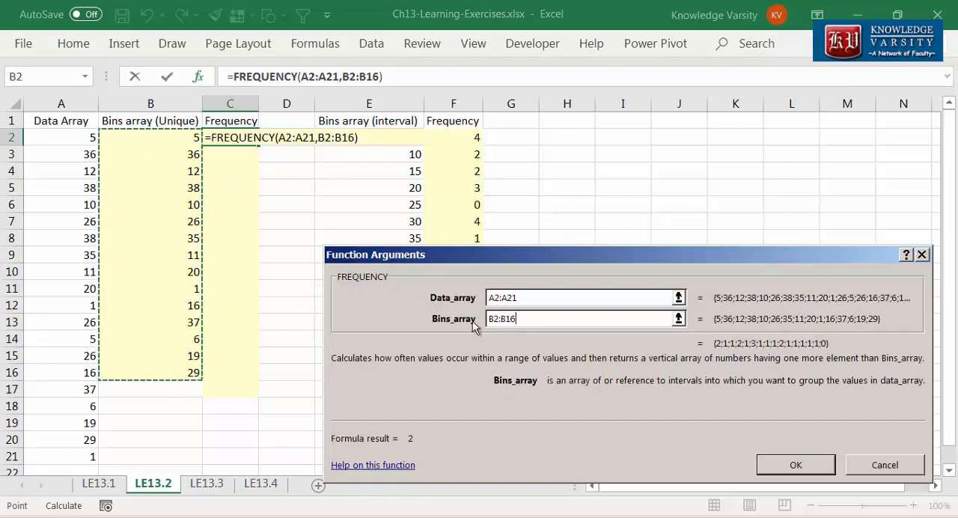
click(809, 467)
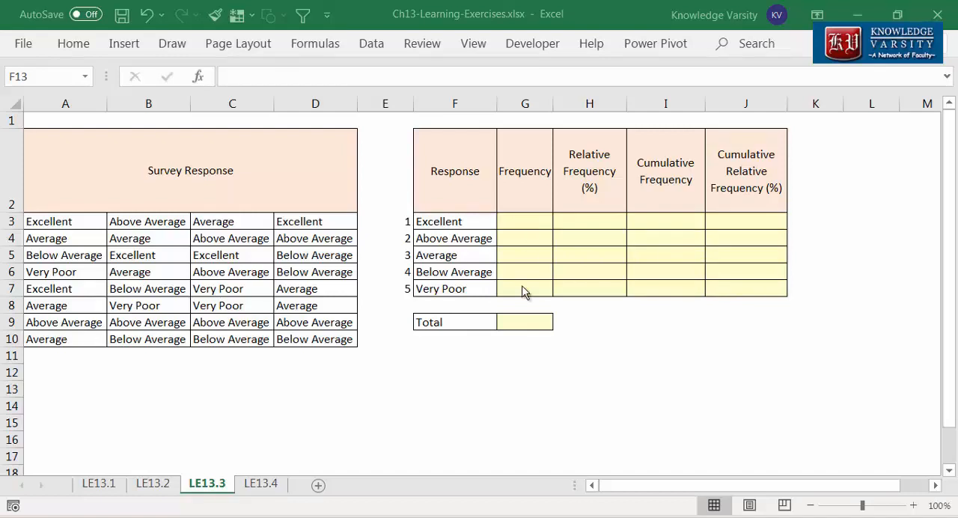
Step: Start a COUNTIF formula in G3 on sheet LE13.3 with the absolute range $A$3:$D$10
click(523, 219)
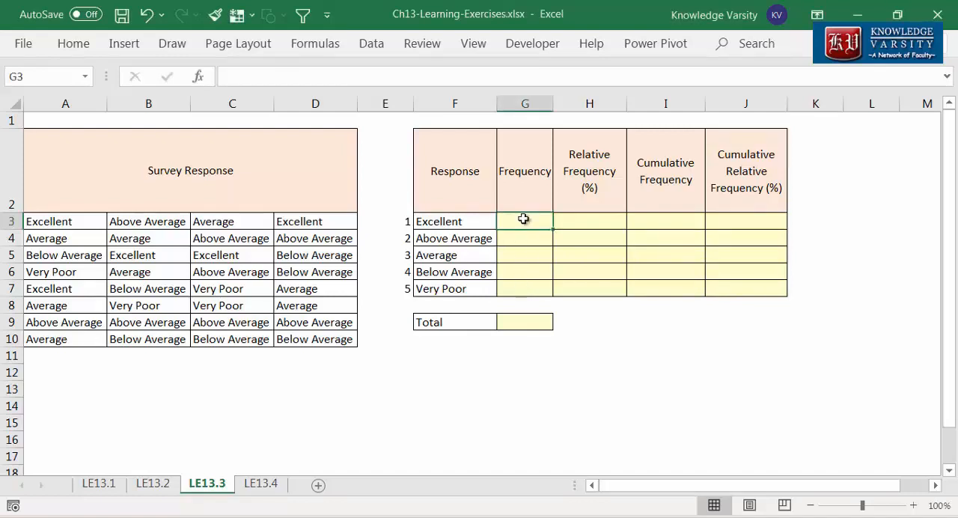
text(=countif()
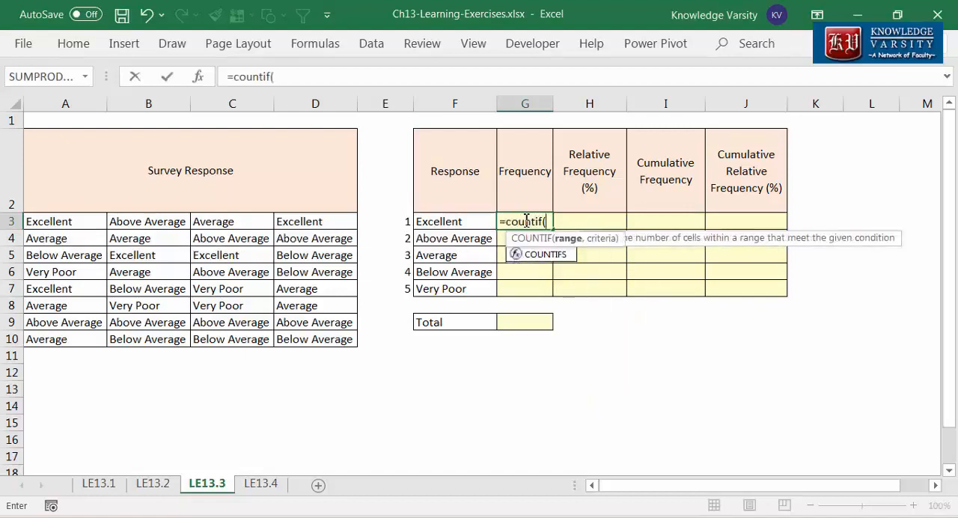
click(203, 78)
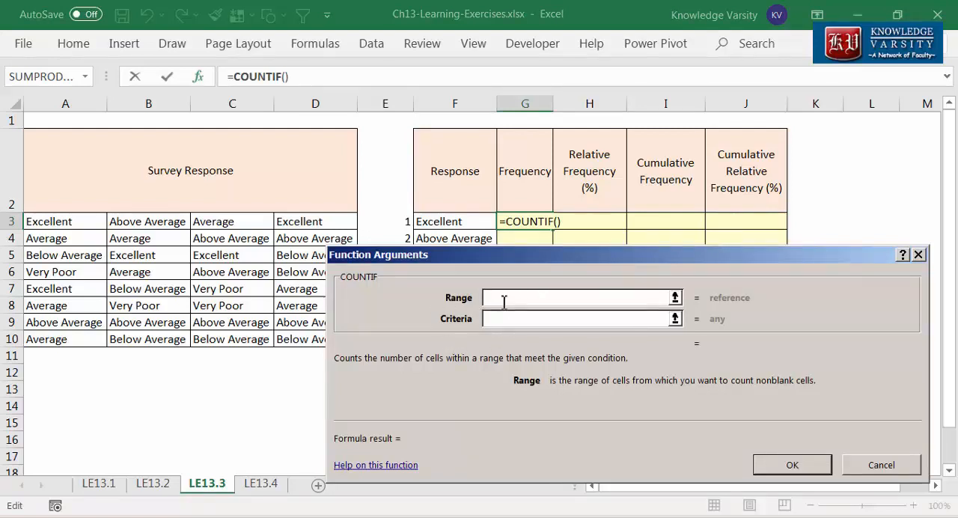
drag(75, 225, 315, 337)
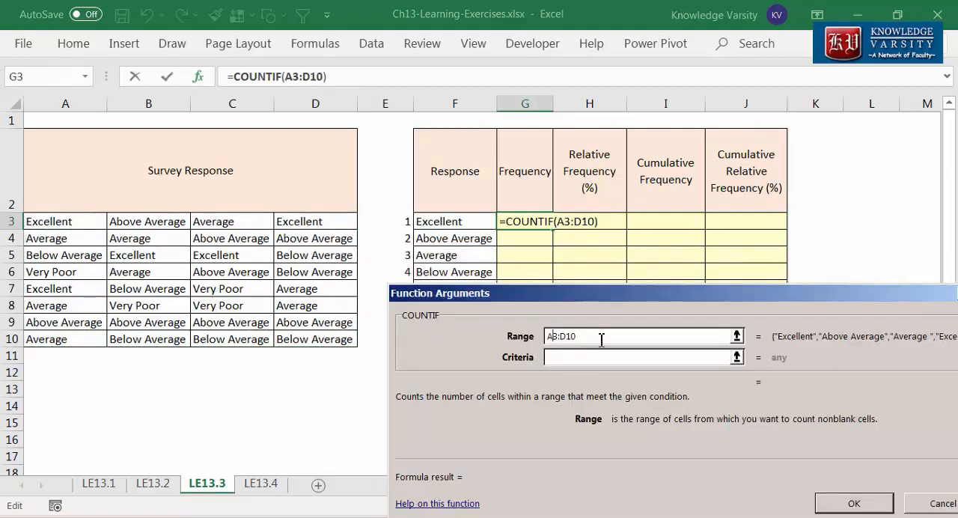
click(554, 336)
key(F4)
click(596, 336)
key(F4)
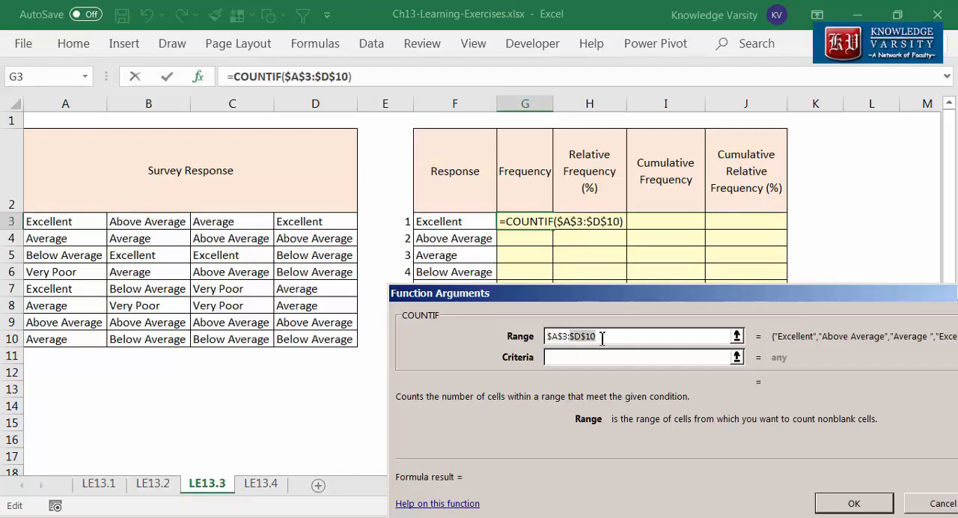
Step: Set the COUNTIF criteria to F3, complete the formula and fill it from G3 down to G7
click(597, 355)
click(443, 222)
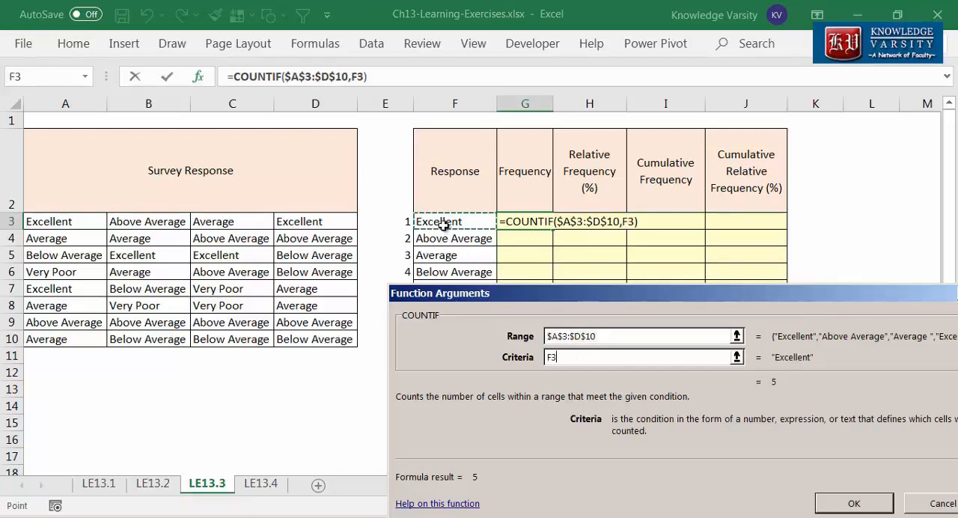
click(854, 504)
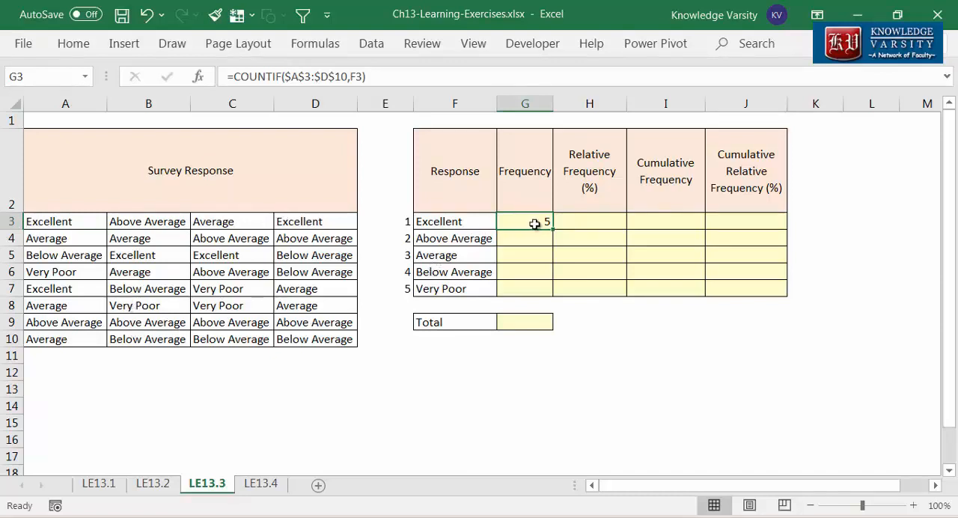
drag(553, 229, 555, 291)
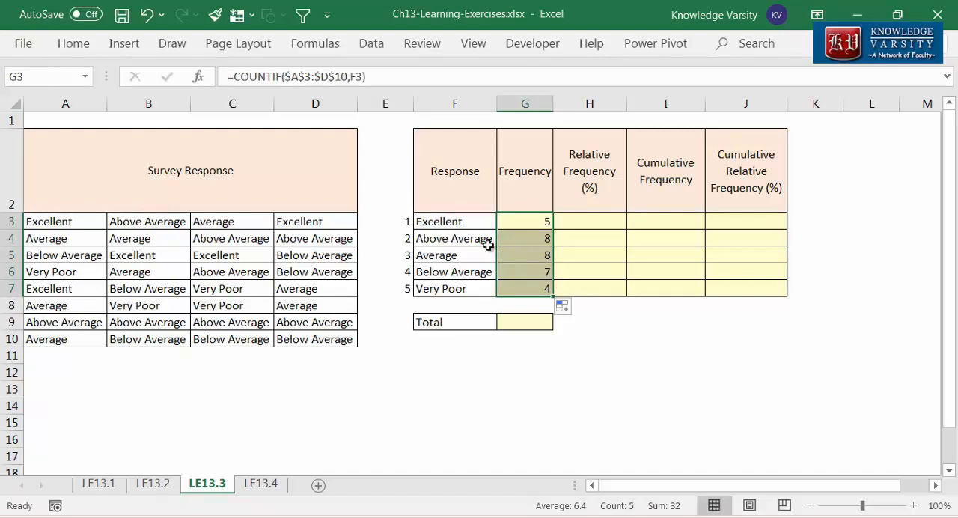
Step: Enter a SUM formula in G9 that totals the frequencies in G3:G7
click(516, 324)
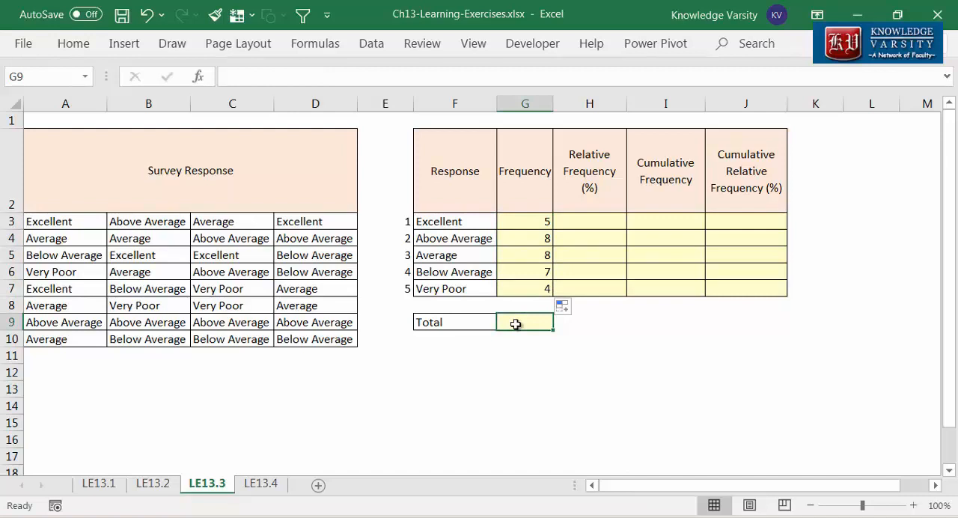
text(=sum()
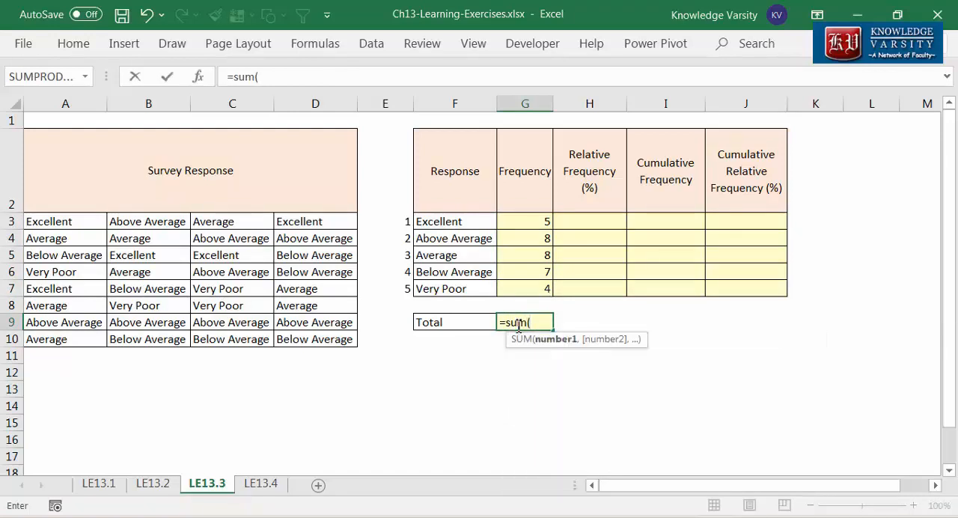
drag(523, 223, 531, 290)
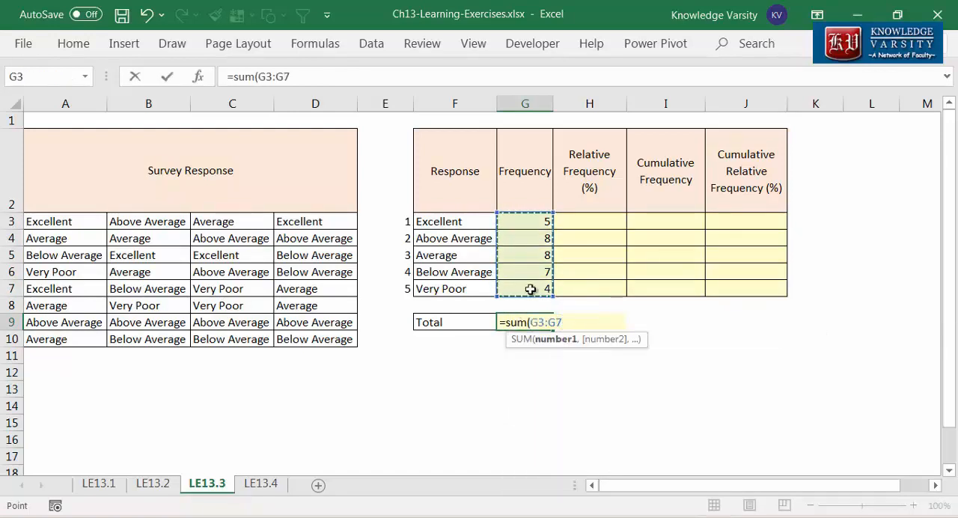
text())
key(Return)
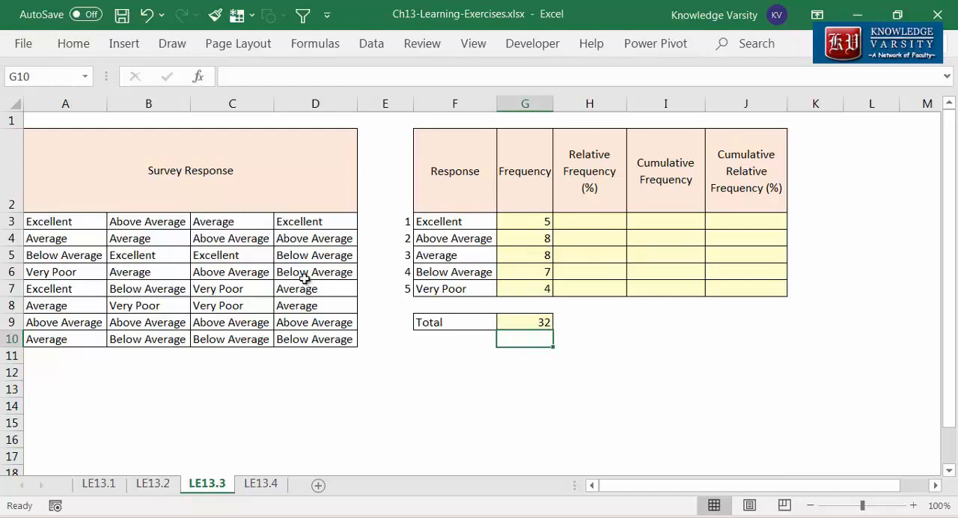
Step: Enter the relative frequency formula =G3/$G$9 in H3 for the Excellent response and reselect that cell
click(589, 218)
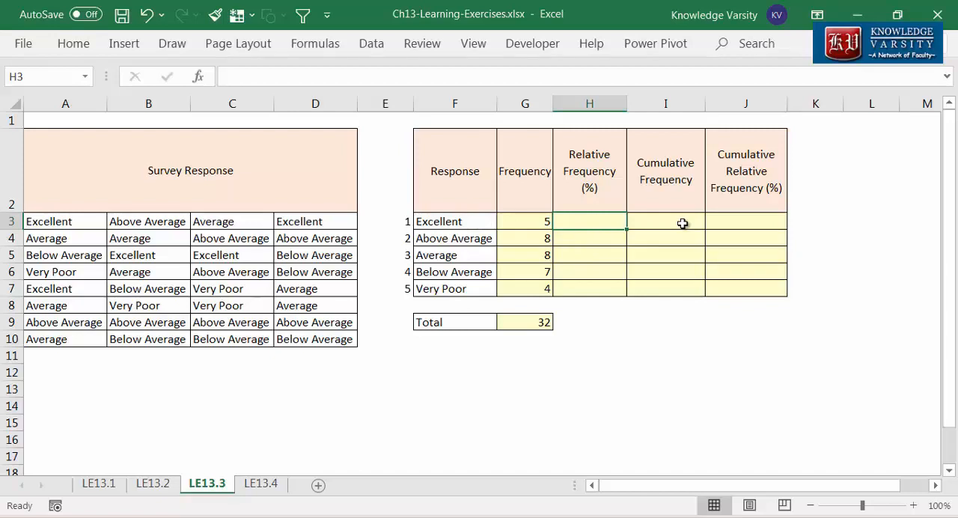
text(=)
key(Left)
text(/)
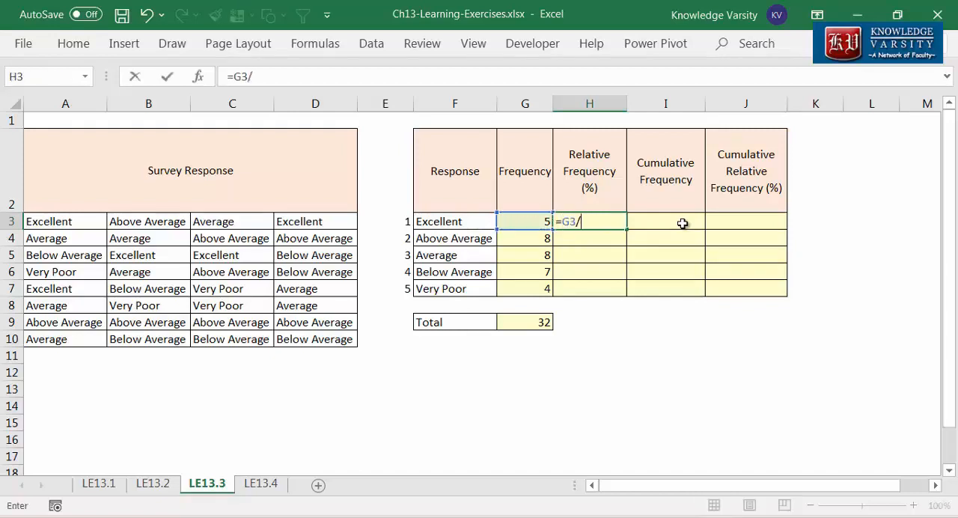
click(533, 325)
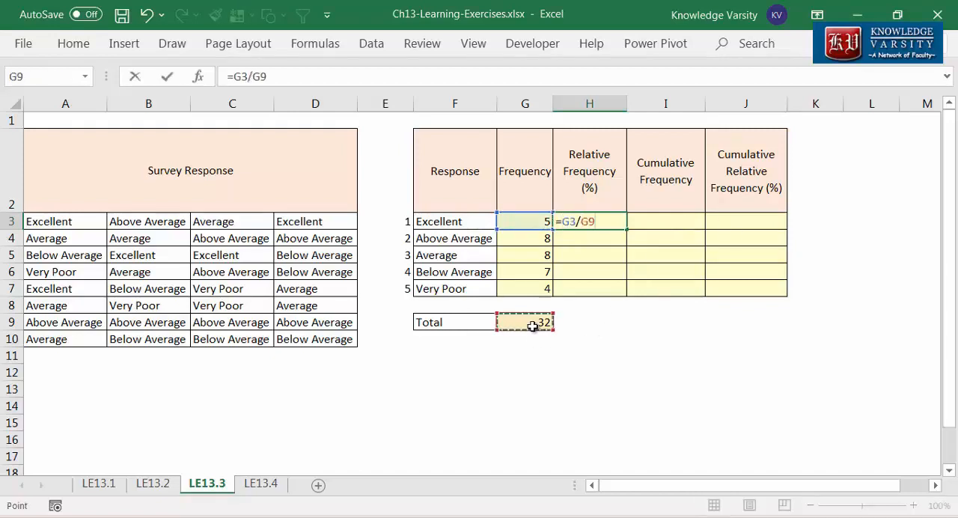
key(F4)
key(Return)
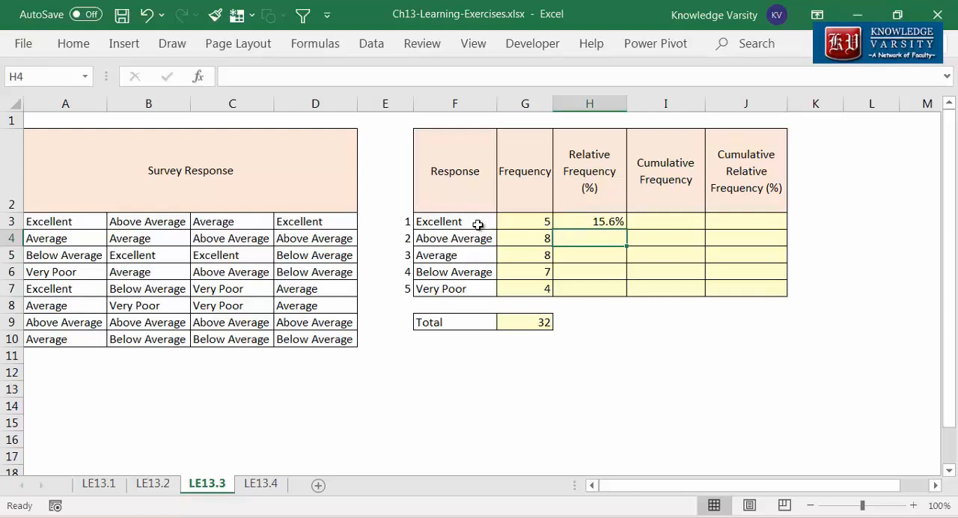
click(610, 222)
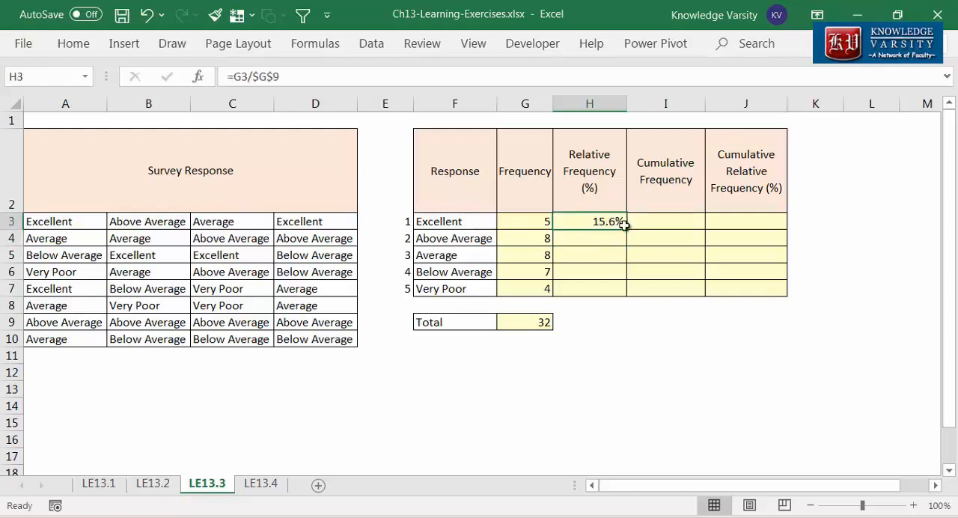
Step: Fill the relative frequency formula from H3 down to H7
drag(628, 231, 625, 294)
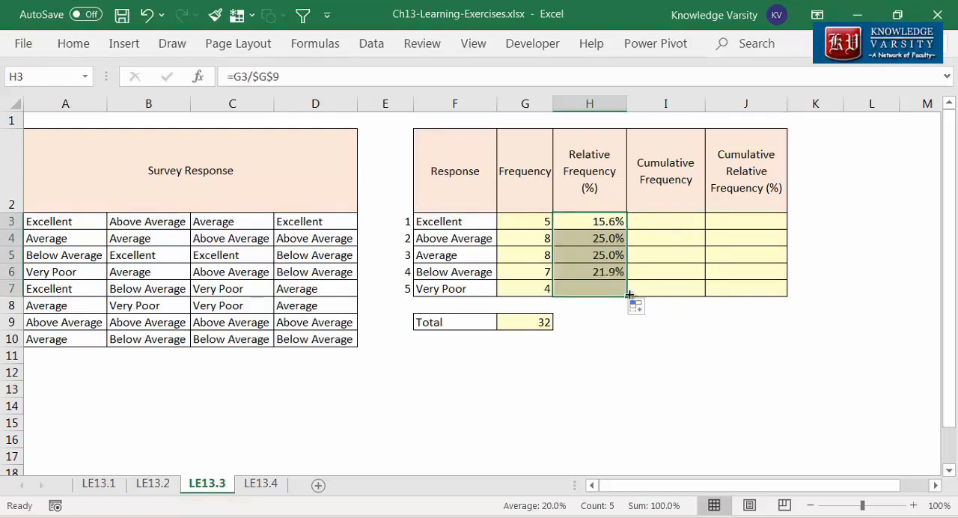
click(631, 358)
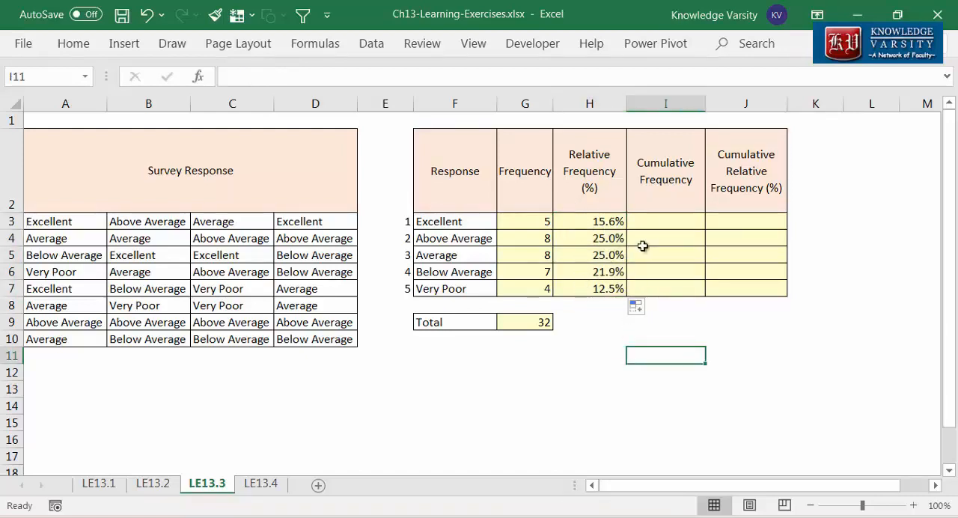
Step: Enter the cumulative frequency formula =SUM($G$3:G3) in I3, locking only the first cell of the range
click(666, 220)
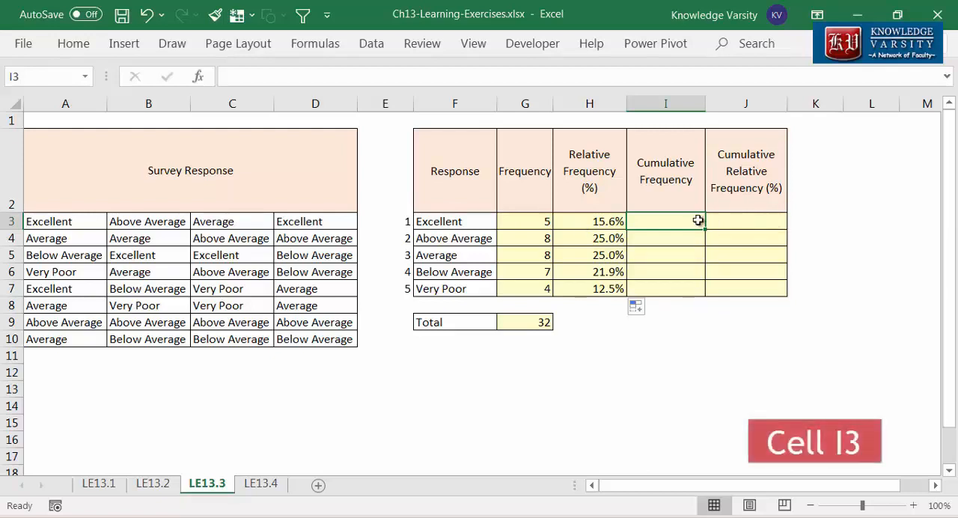
text(=)
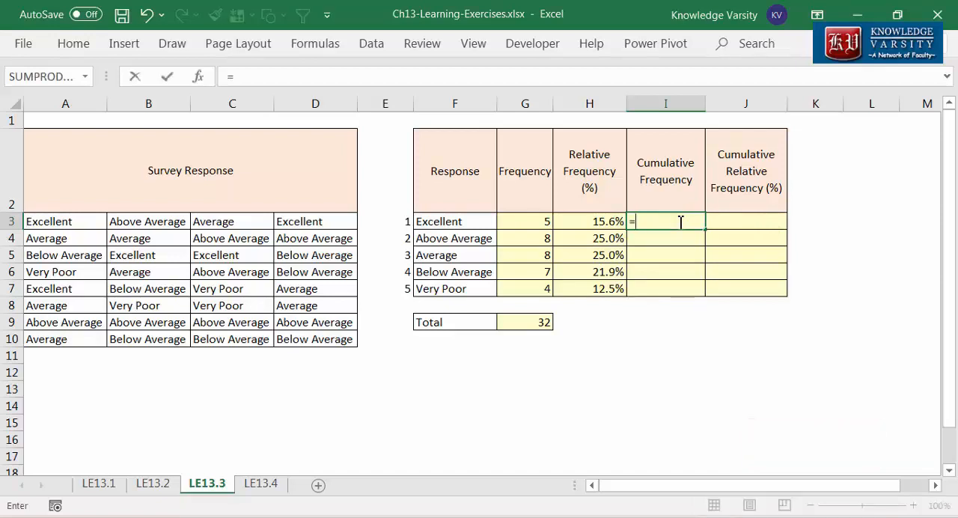
text(sum()
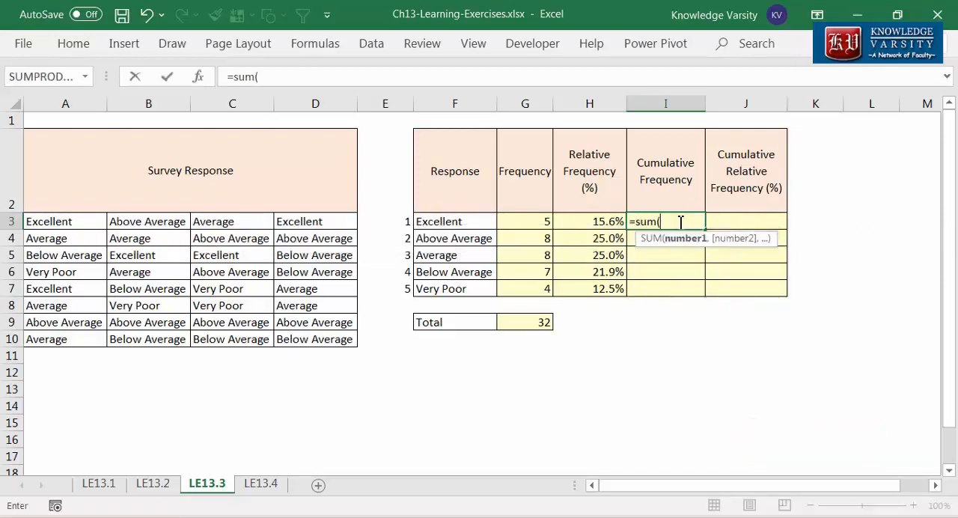
click(537, 221)
key(F4)
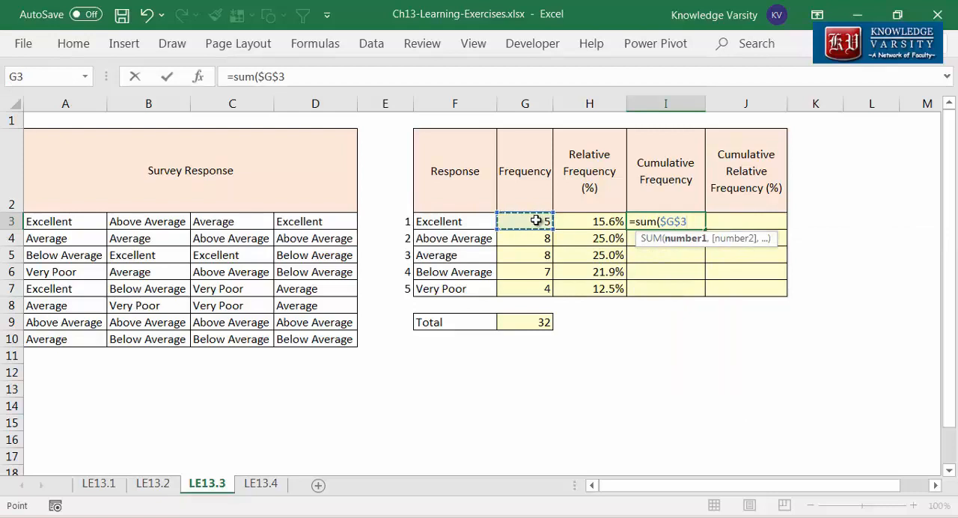
text(:)
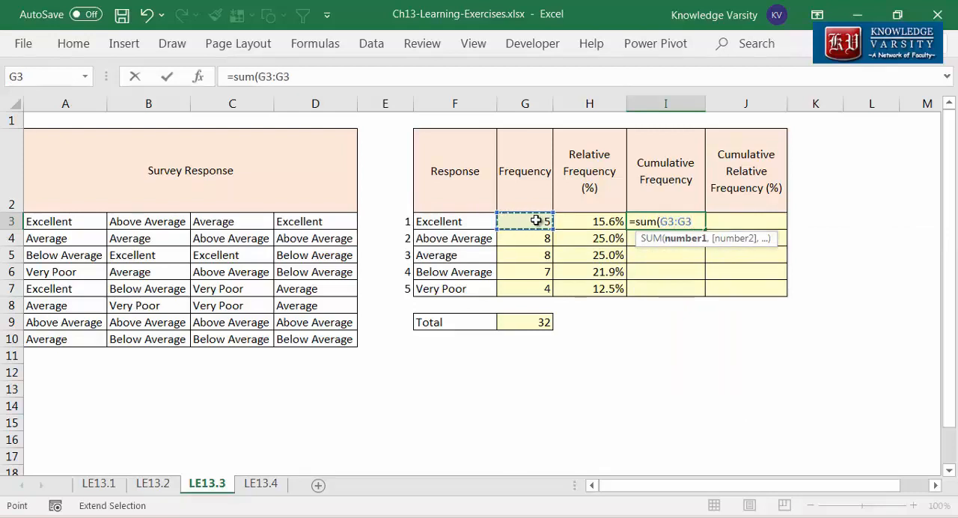
click(669, 221)
key(F4)
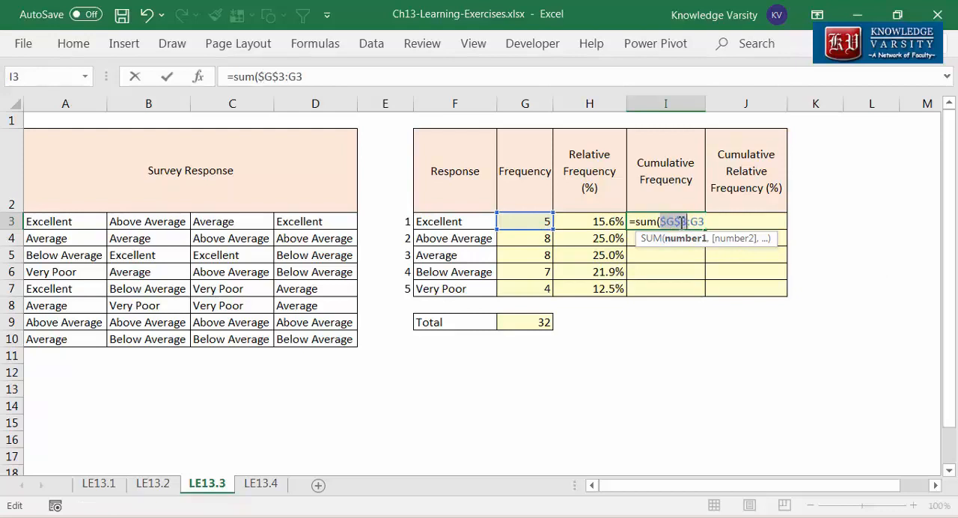
click(706, 222)
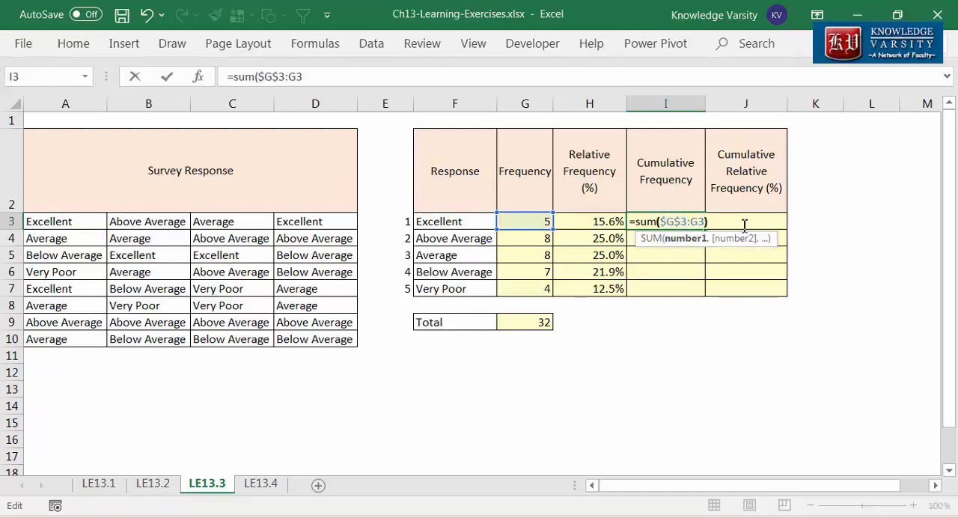
key(Return)
Step: Review the cumulative frequency formula in I3 and fill it down to I7
double_click(666, 222)
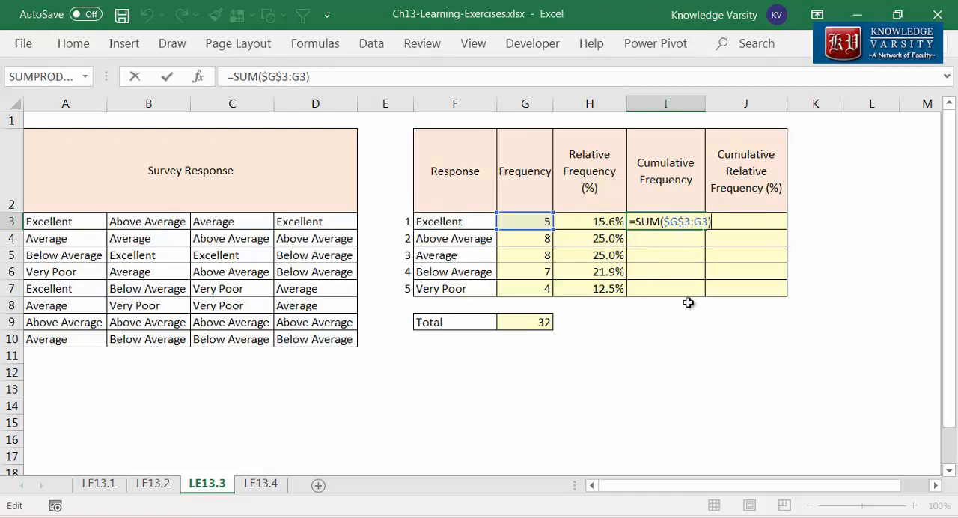
key(ctrl+Return)
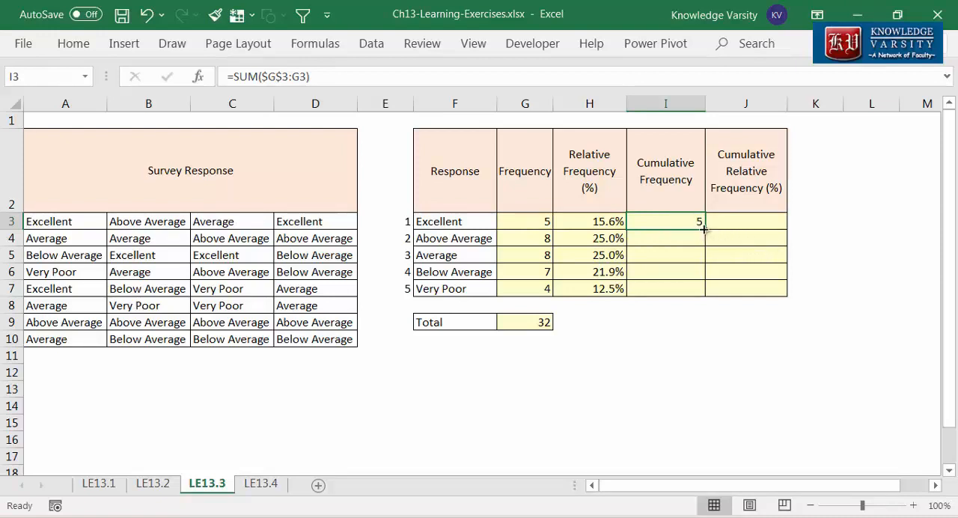
drag(705, 230, 700, 294)
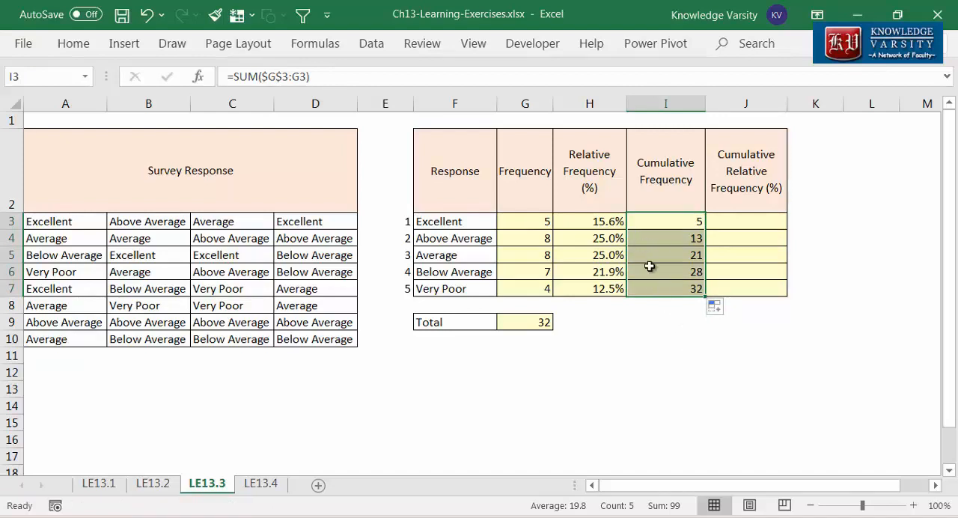
click(655, 339)
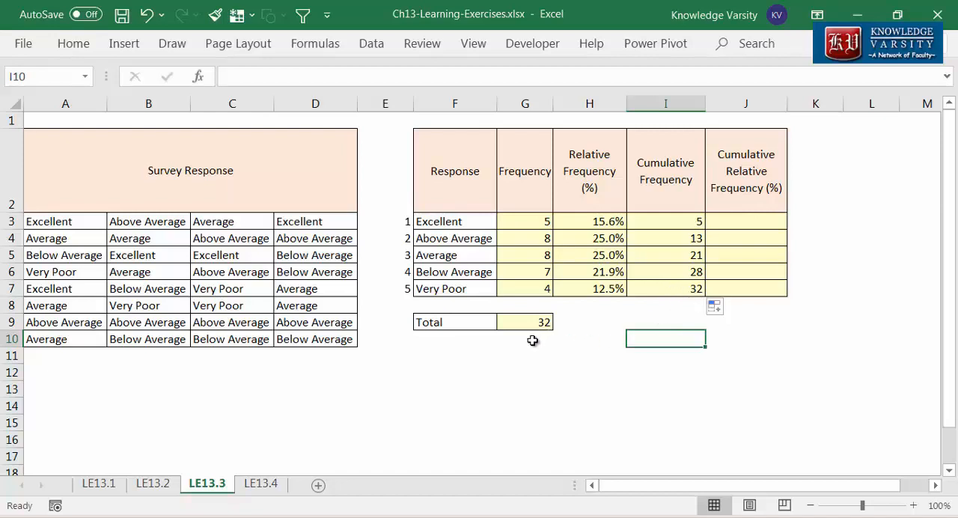
Step: Enter the cumulative relative frequency formula =I3/$G$9 in J3 and fill it down to J7
click(768, 224)
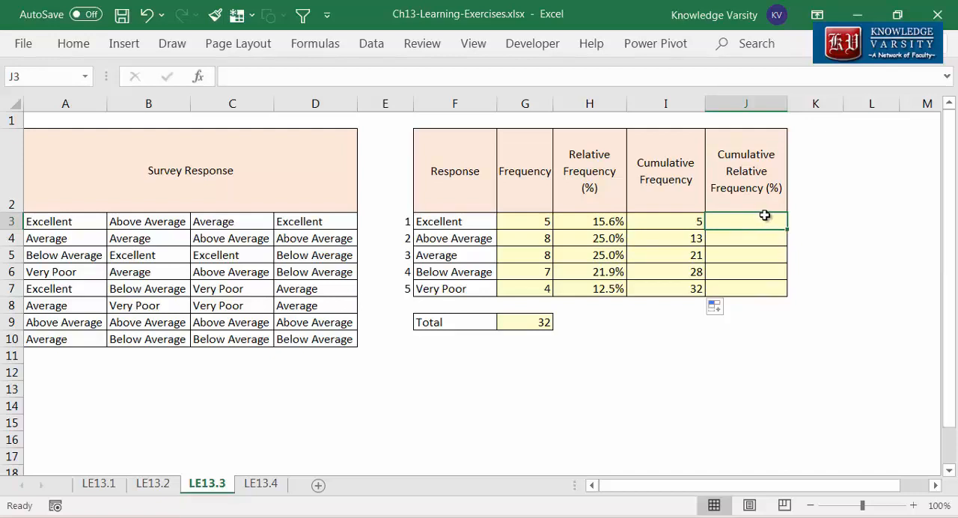
text(=)
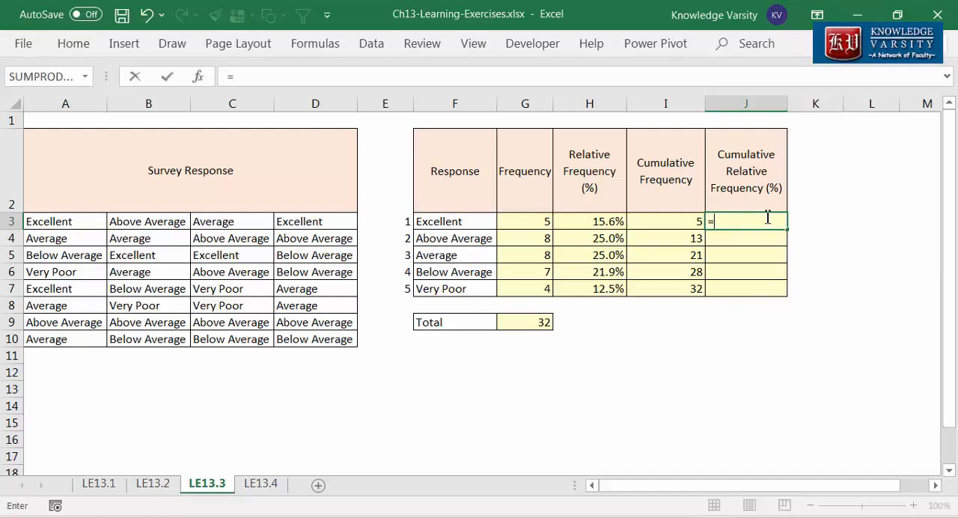
click(696, 221)
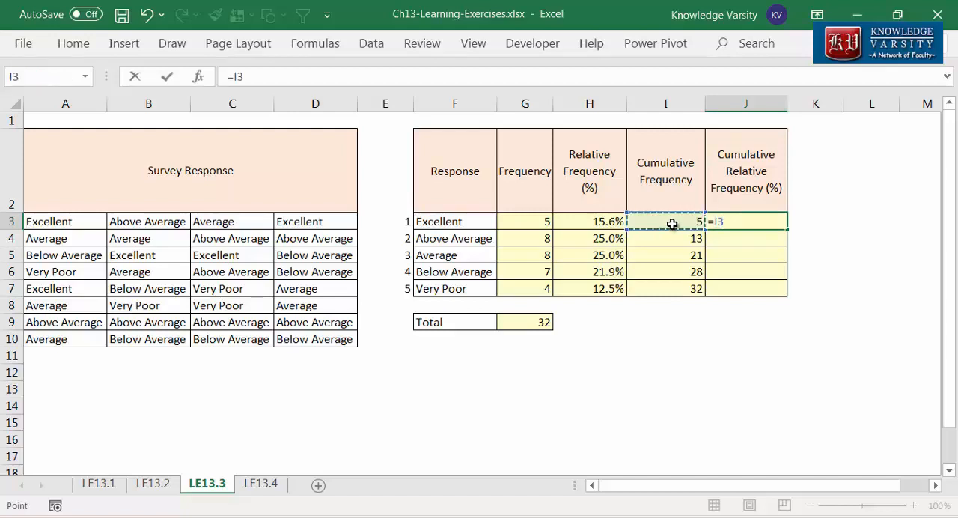
text(/)
click(539, 321)
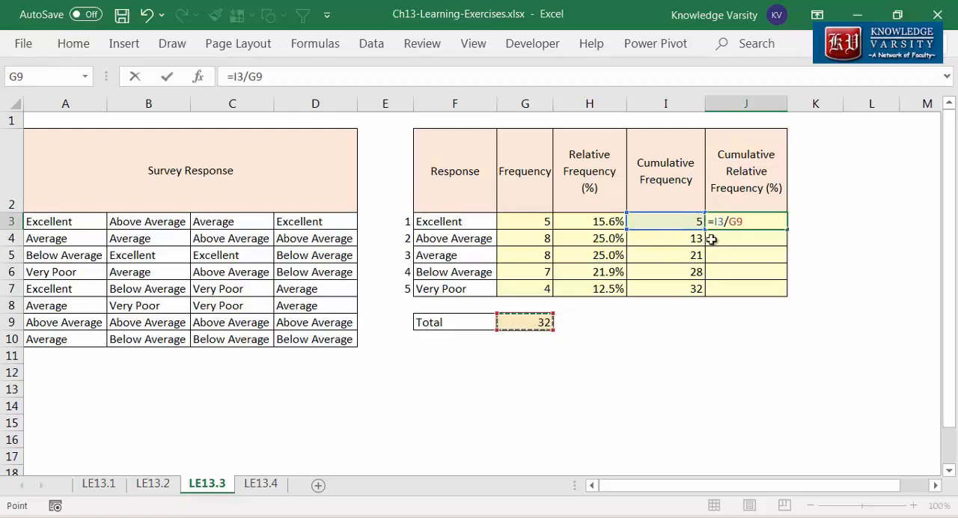
key(F4)
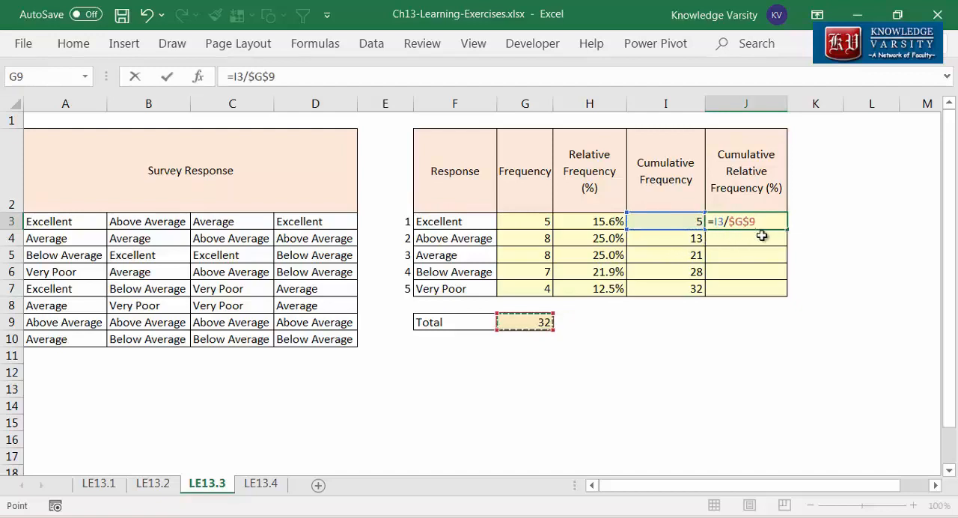
key(ctrl+Return)
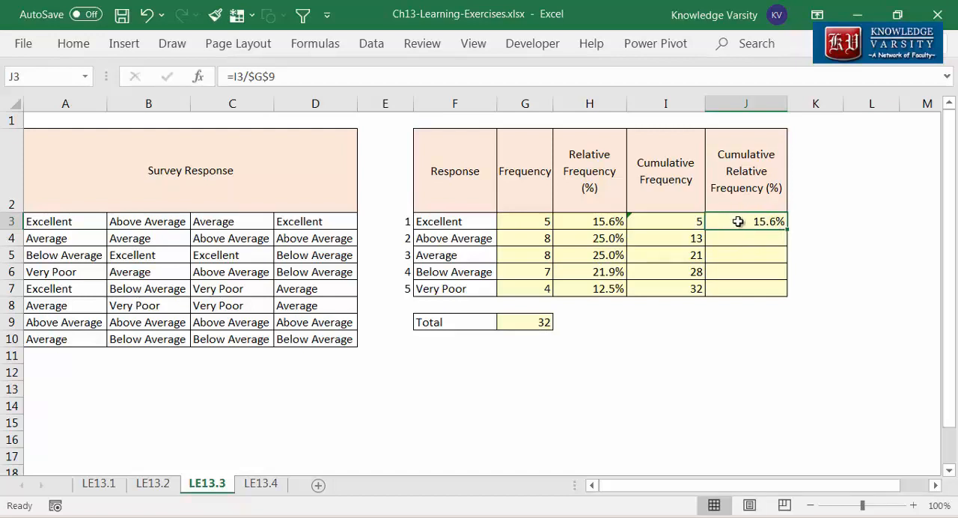
double_click(787, 230)
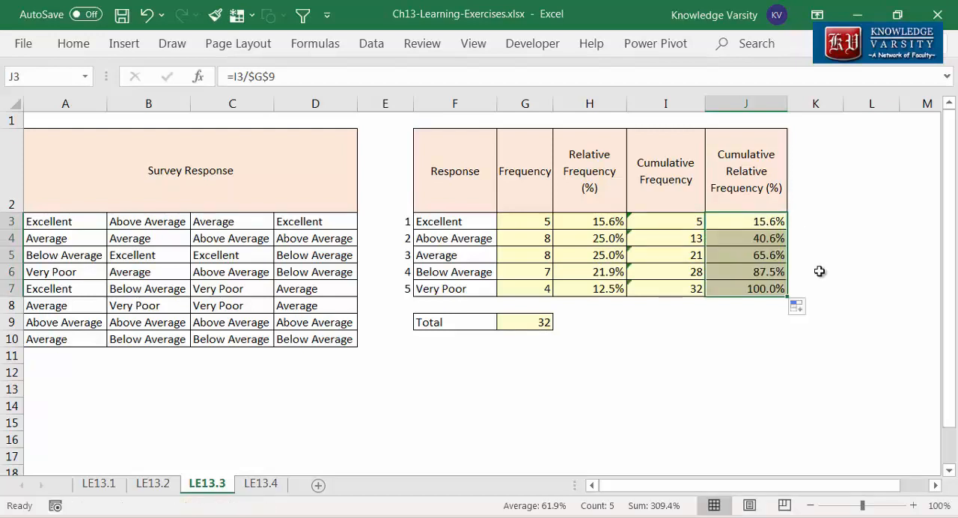
click(821, 272)
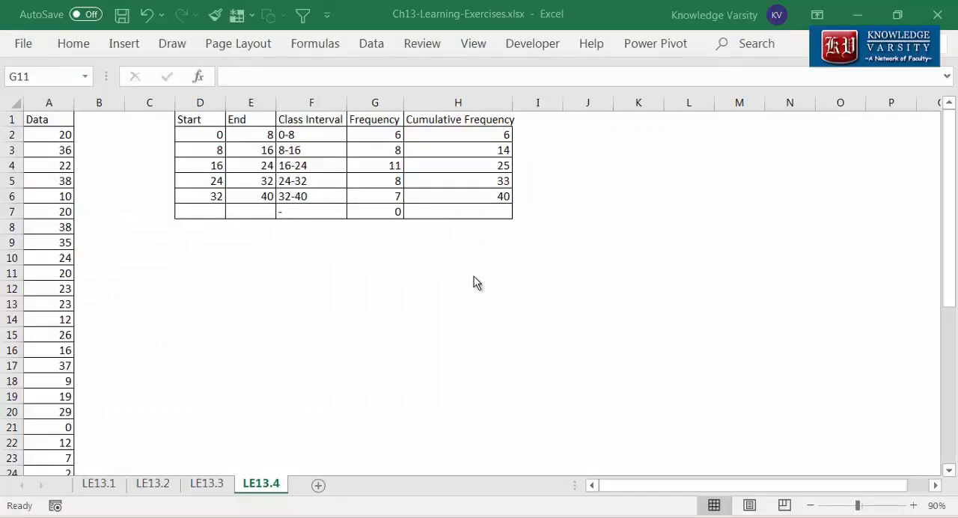
Step: Insert a histogram of the data in A2:A41 on sheet LE13.4 and move the chart slightly down and right
scroll(56, 305, down, 4)
scroll(58, 277, down, 6)
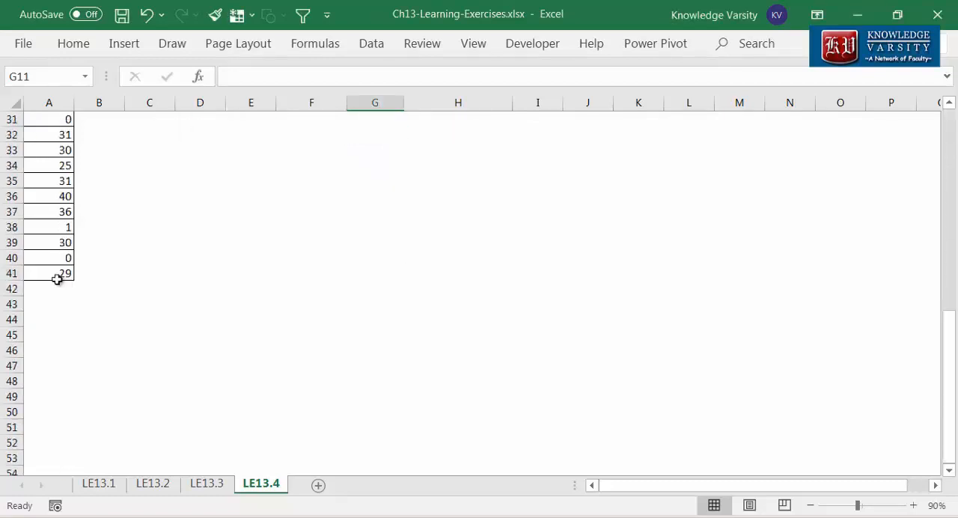
scroll(57, 278, up, 10)
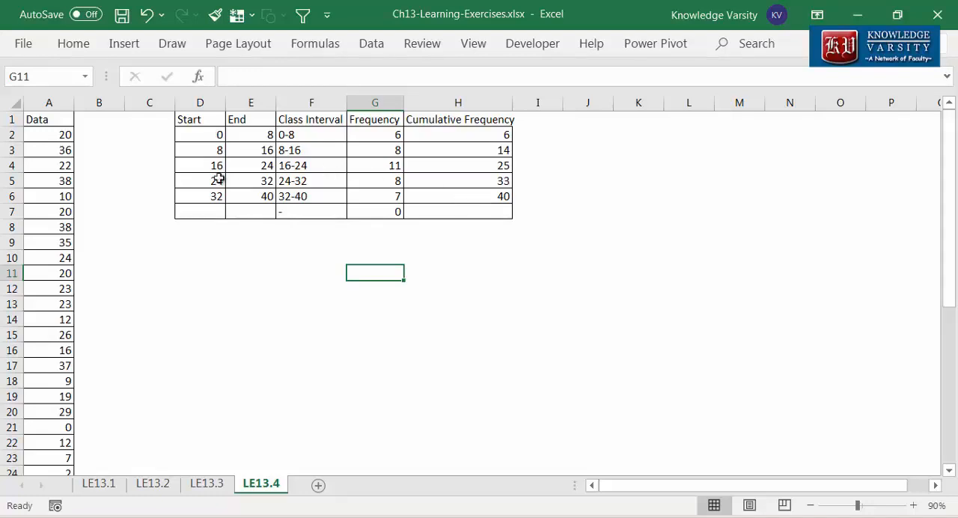
drag(56, 135, 64, 444)
scroll(130, 409, up, 6)
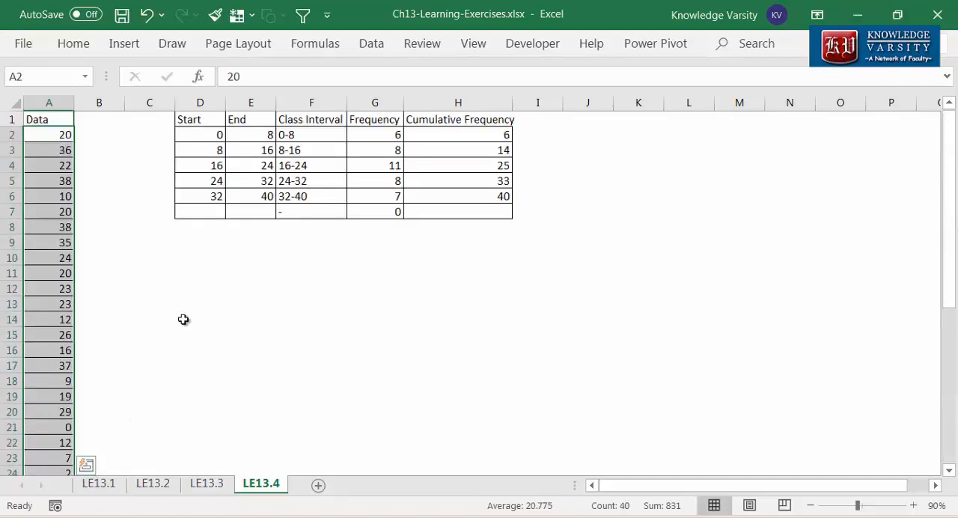
click(123, 45)
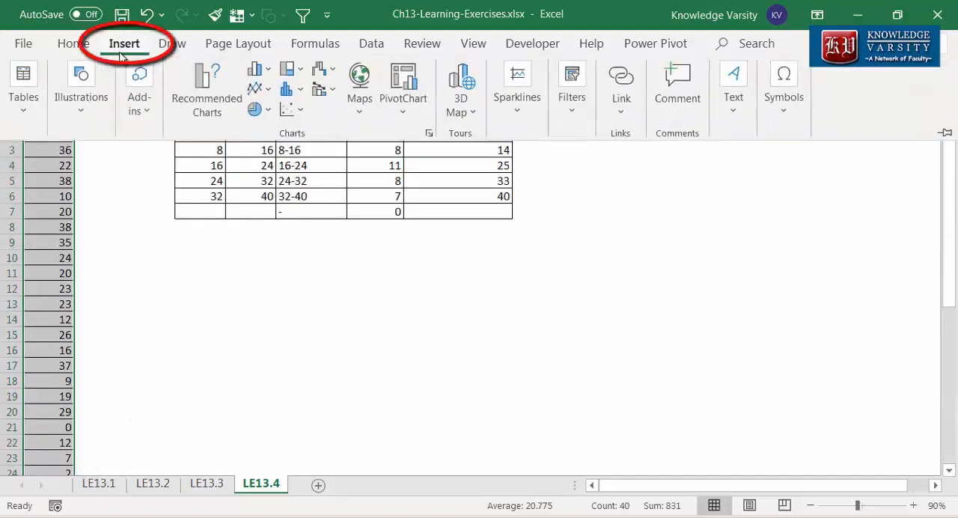
click(301, 93)
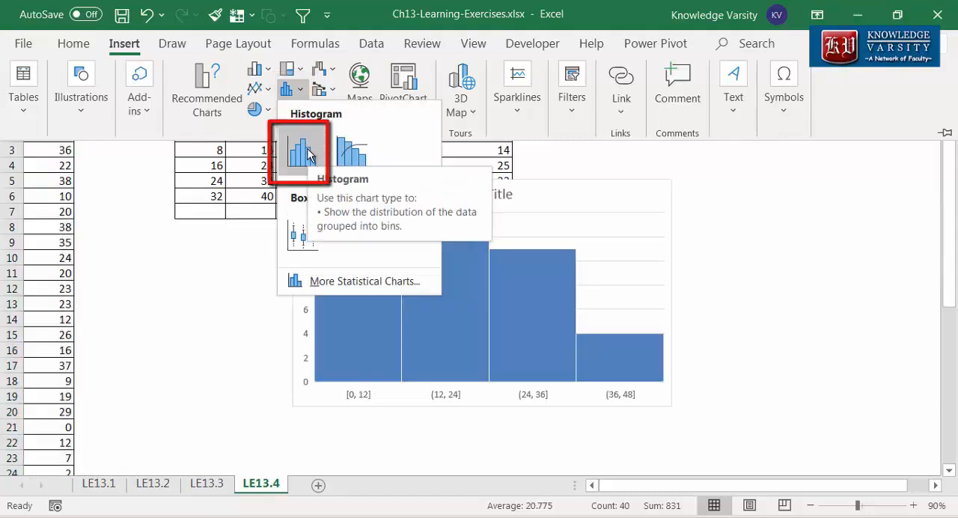
click(310, 155)
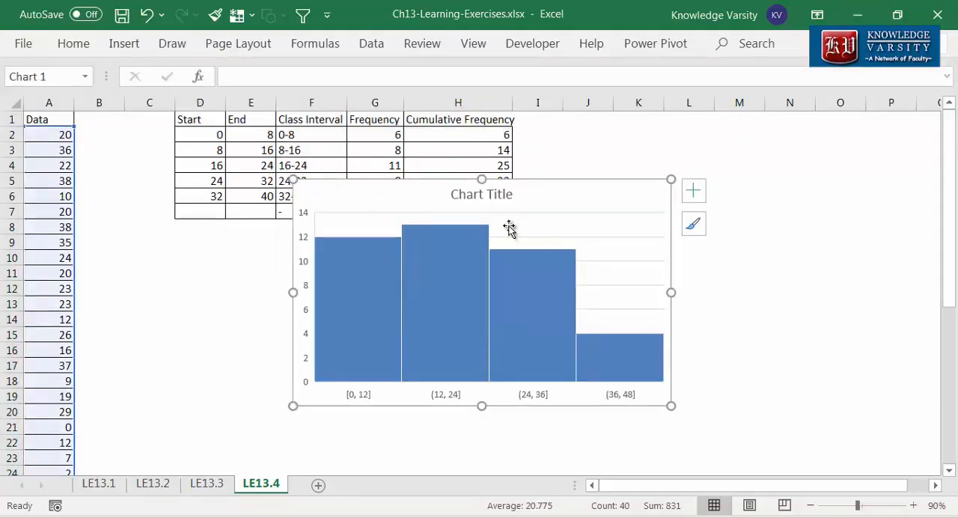
drag(531, 221, 576, 253)
click(639, 150)
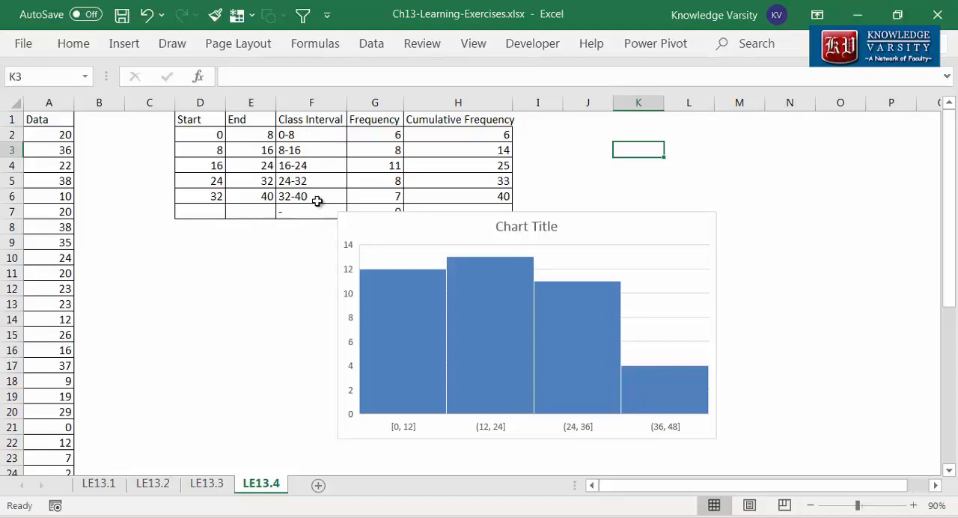
Step: Set the histogram's horizontal axis bin width to 8 and check the resulting bars
double_click(495, 433)
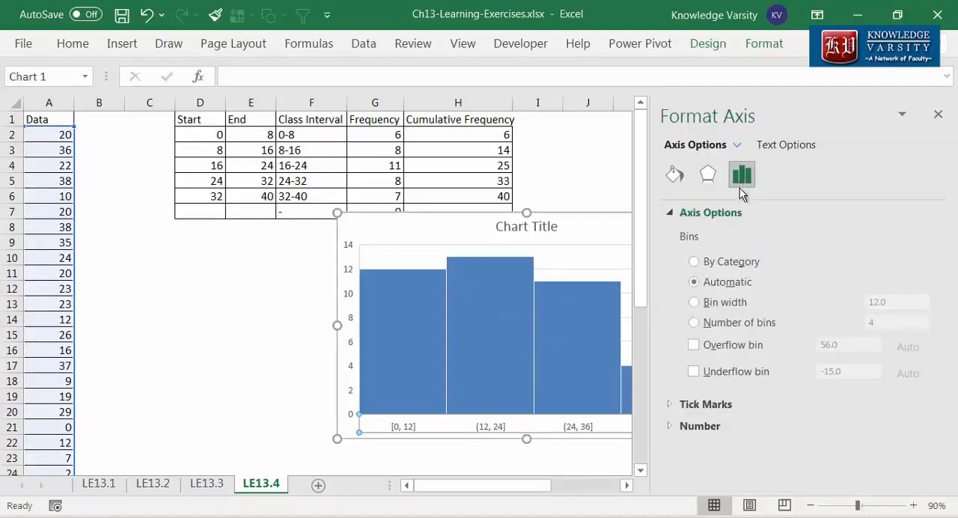
click(694, 305)
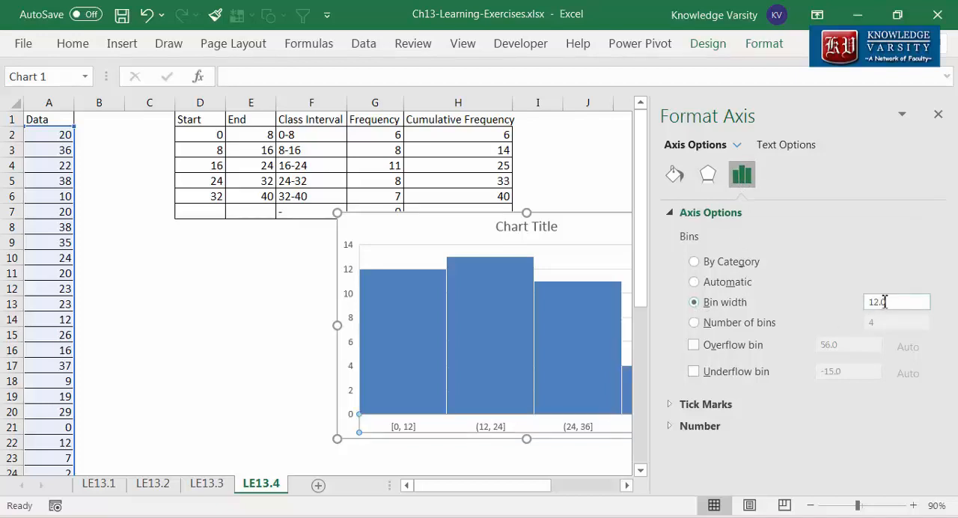
double_click(890, 302)
text(8)
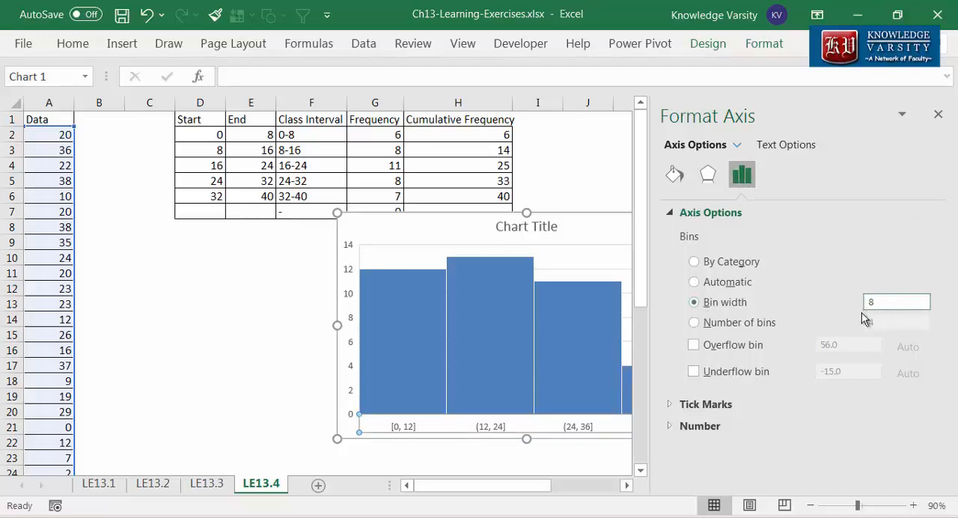
key(Return)
click(938, 118)
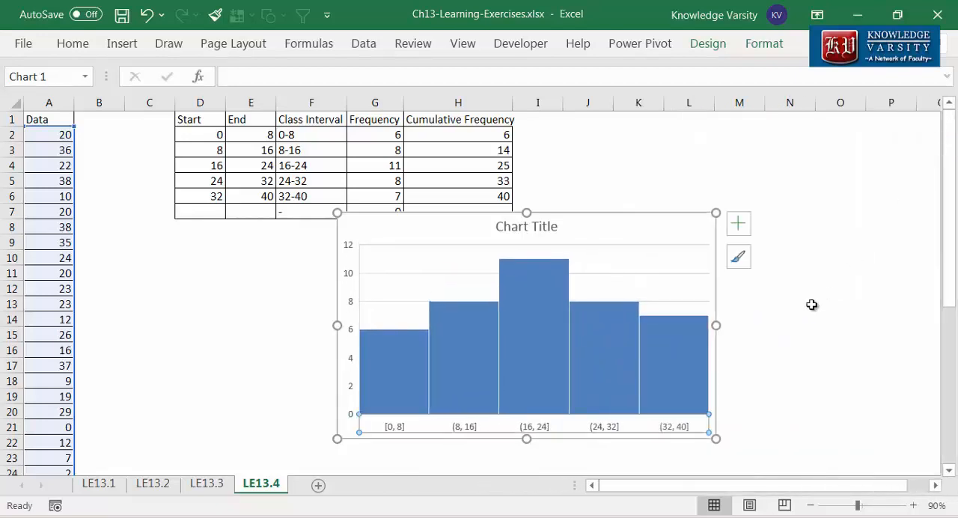
click(795, 320)
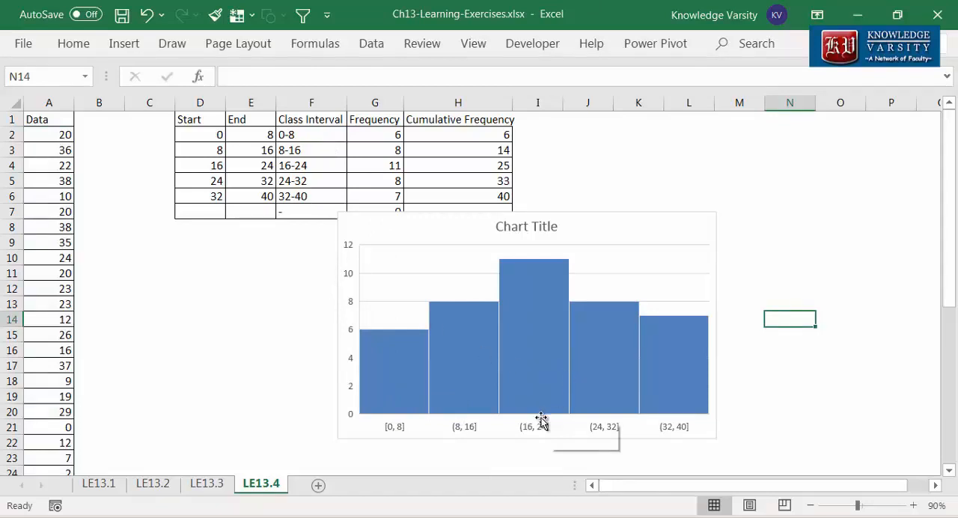
mouse_move(540, 275)
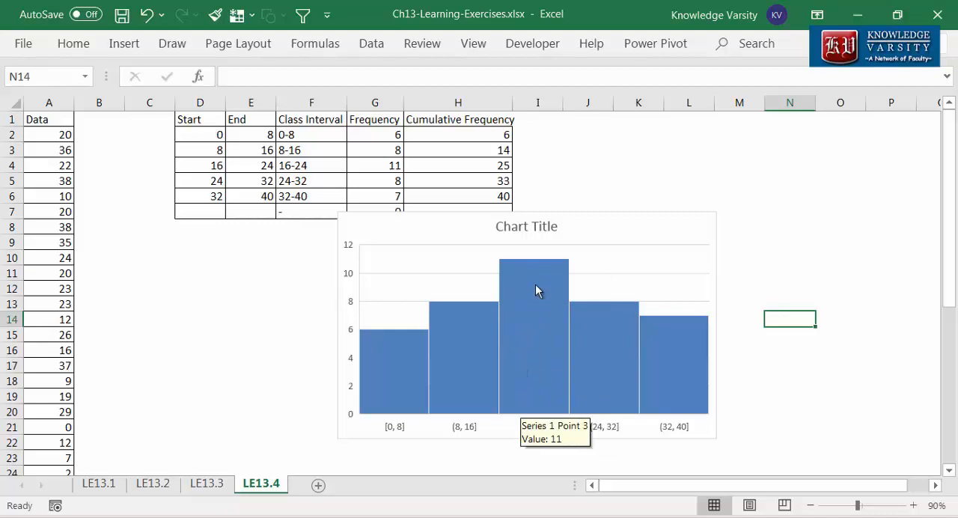
mouse_move(682, 384)
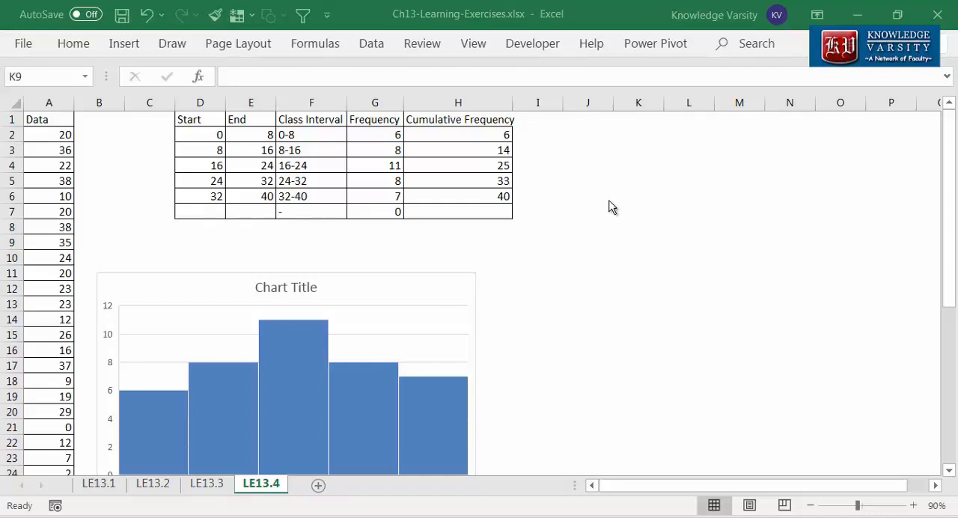
Step: Insert a Line with Markers chart from the class intervals F2:F6 and the cumulative frequencies H2:H6
drag(296, 135, 303, 195)
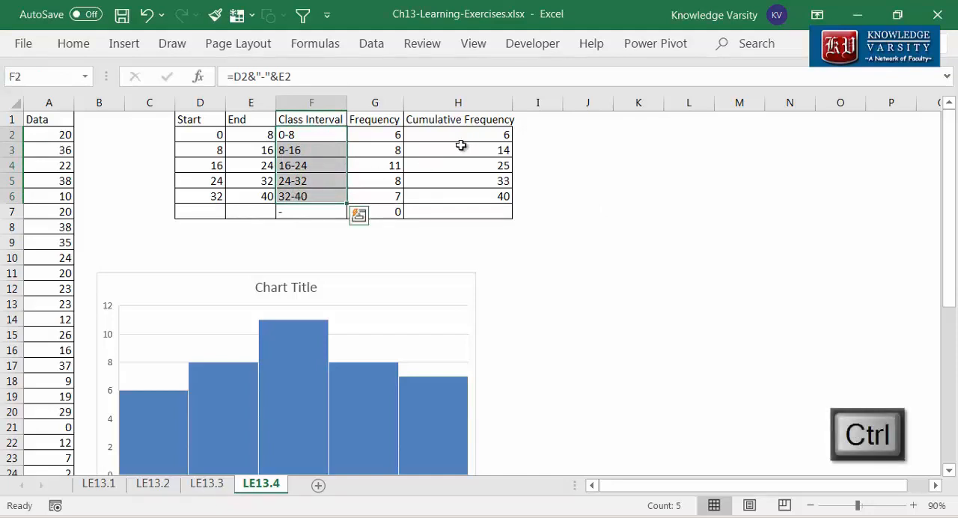
drag(464, 135, 466, 193)
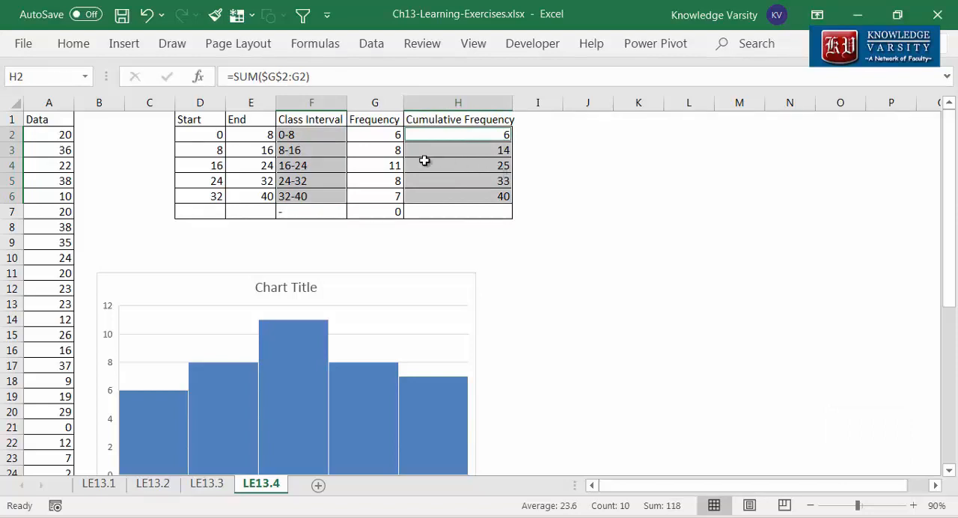
click(126, 43)
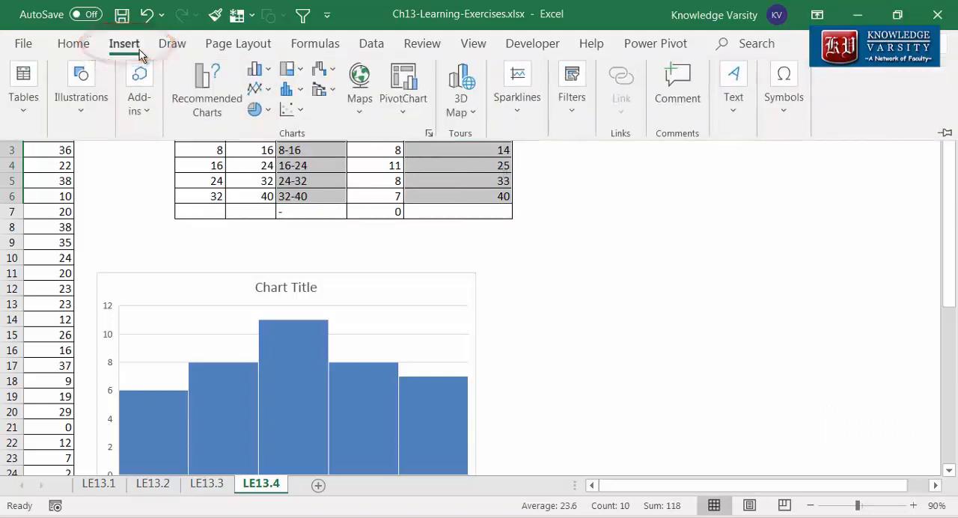
click(260, 90)
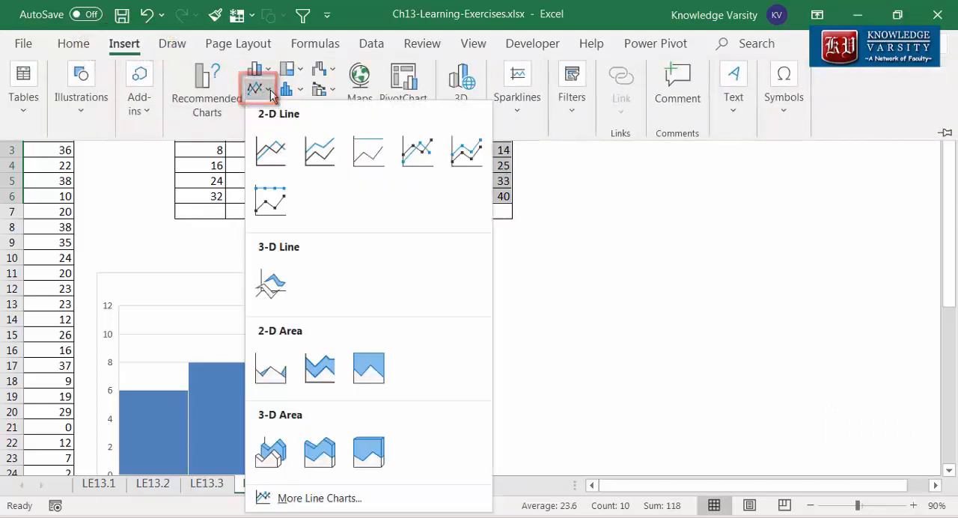
click(414, 156)
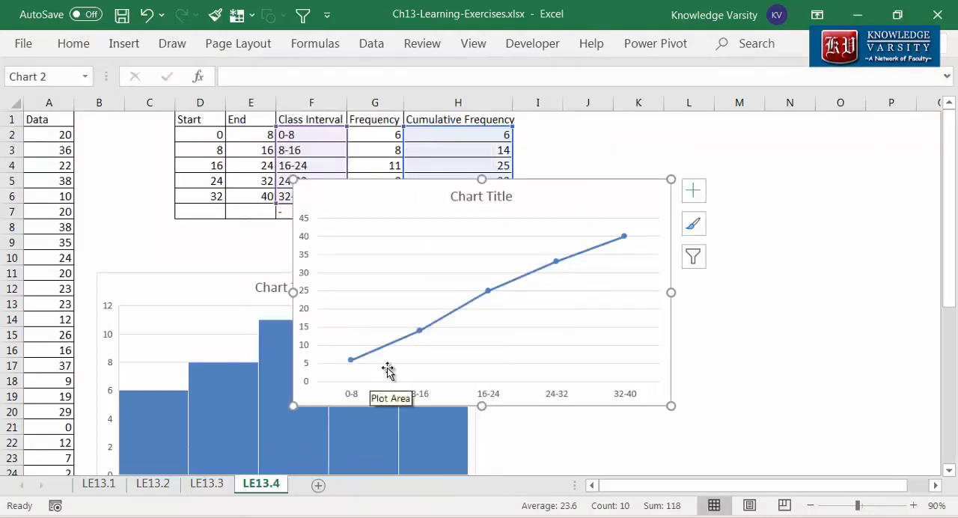